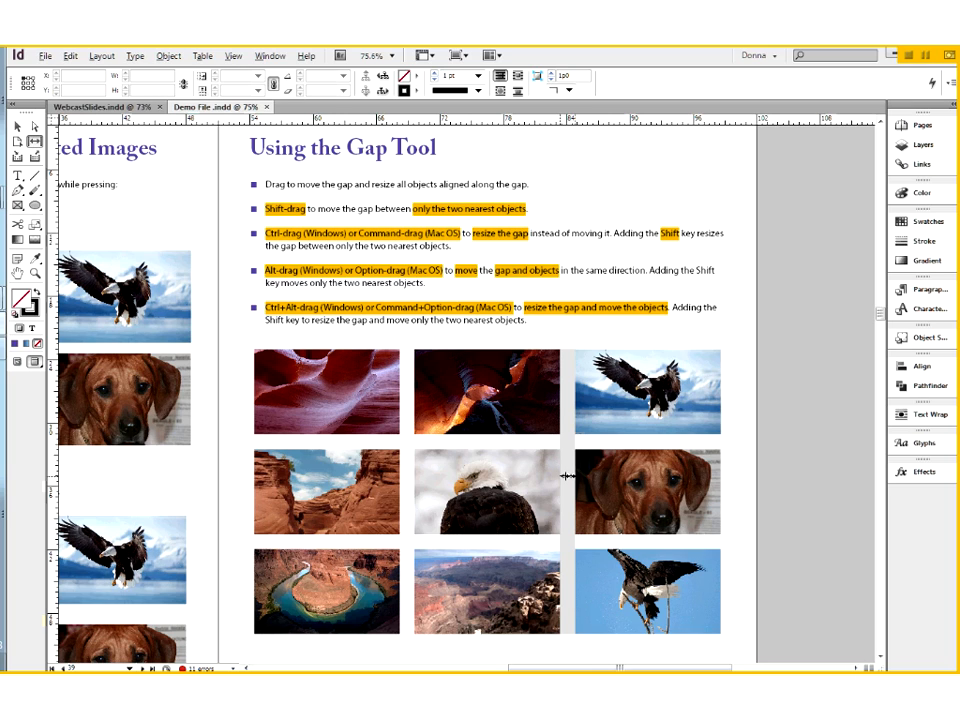
# - Move the whole gap between the second and third image columns rightward with the Gap tool, widening the middle column
pyautogui.moveTo(566, 476); pyautogui.dragTo(566, 476)
pyautogui.moveTo(566, 476); pyautogui.dragTo(643, 466)
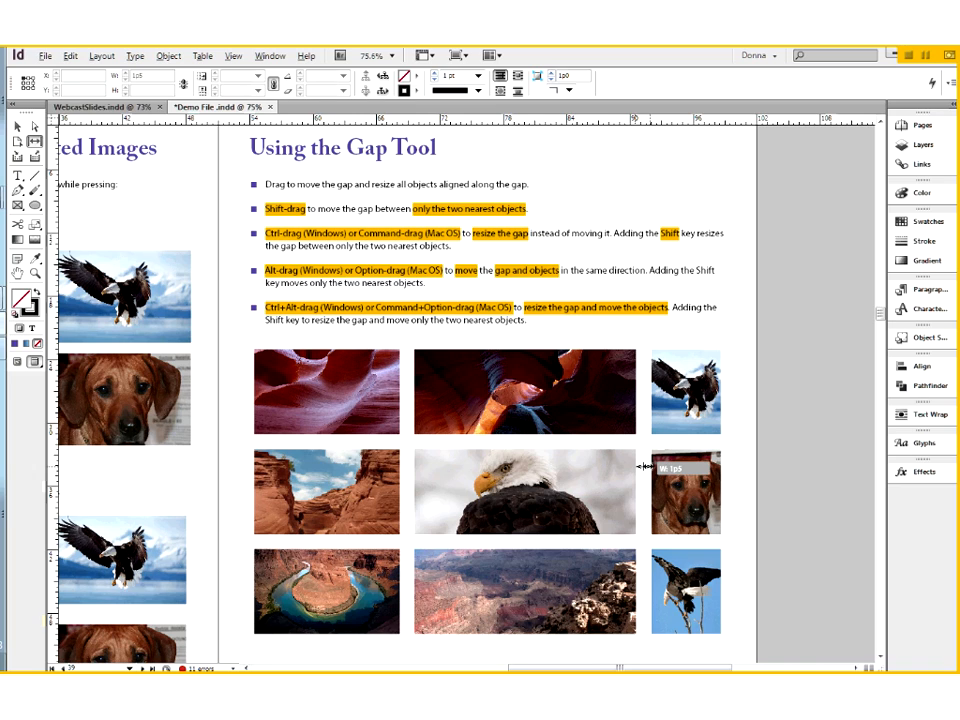
pyautogui.moveTo(644, 466); pyautogui.dragTo(651, 466)
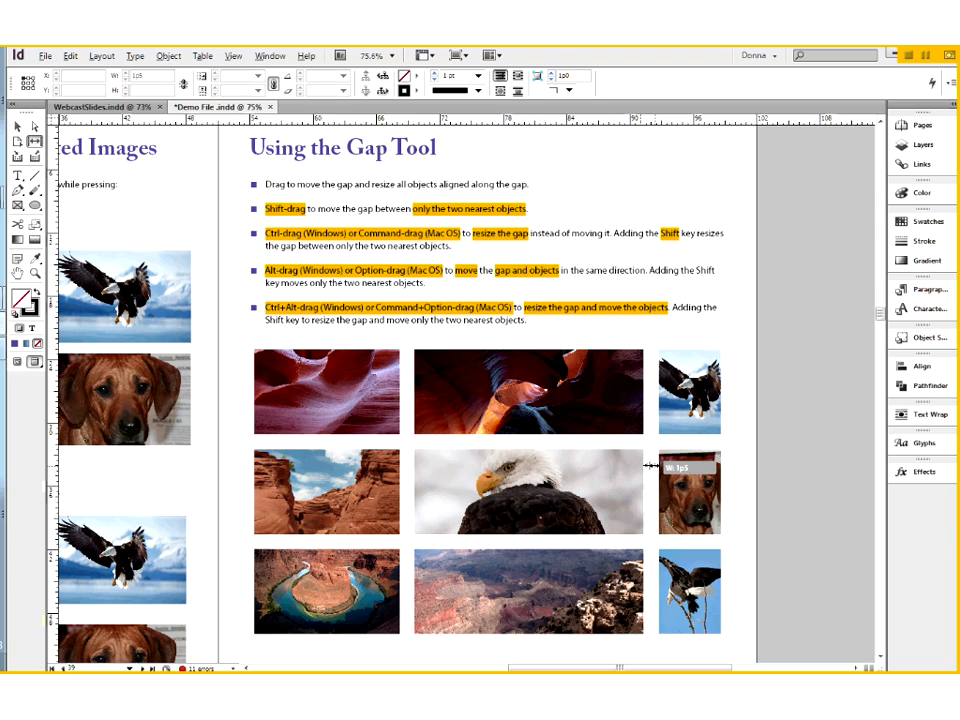
pyautogui.moveTo(651, 466); pyautogui.dragTo(653, 466)
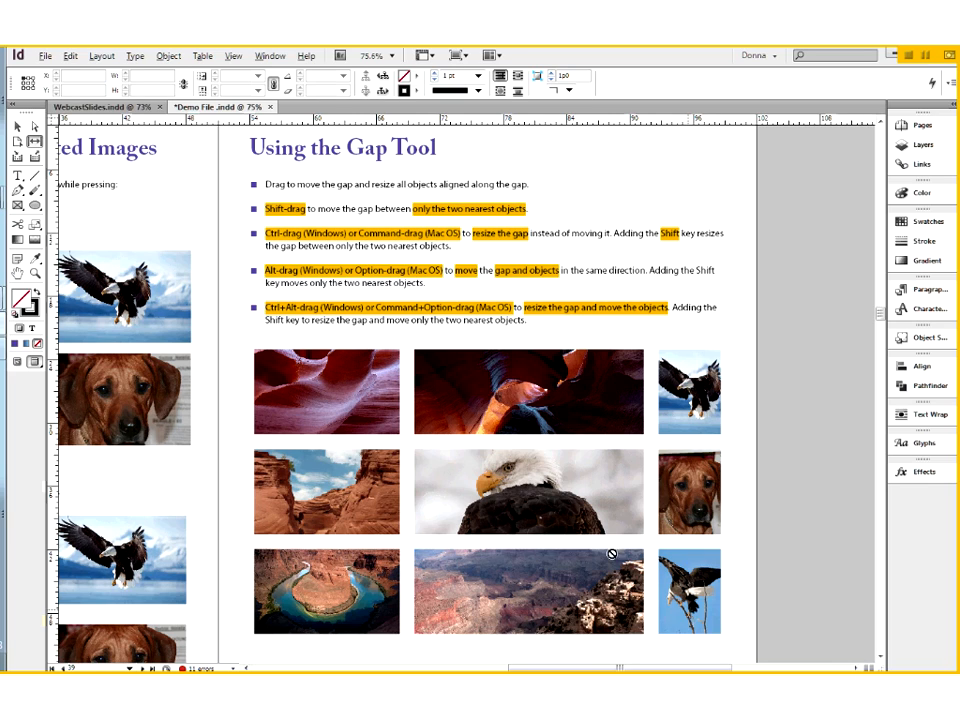
# - Select the top-middle canyon image and all nine images of the grid to examine their Auto-Fit setting
pyautogui.click(16, 127)
pyautogui.click(464, 384)
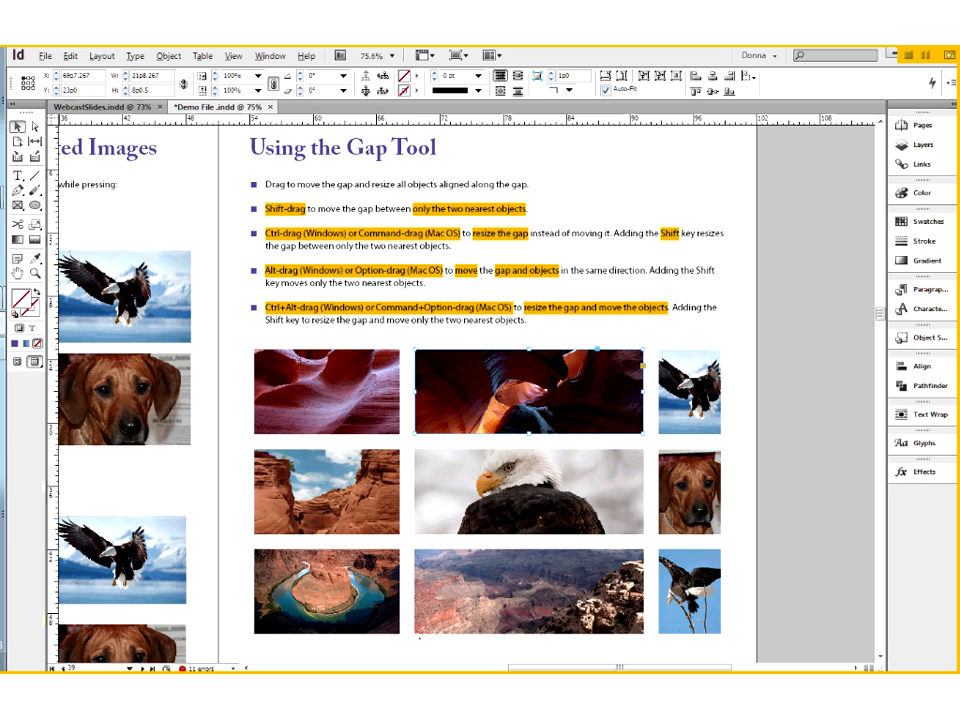
pyautogui.moveTo(796, 398); pyautogui.dragTo(380, 580)
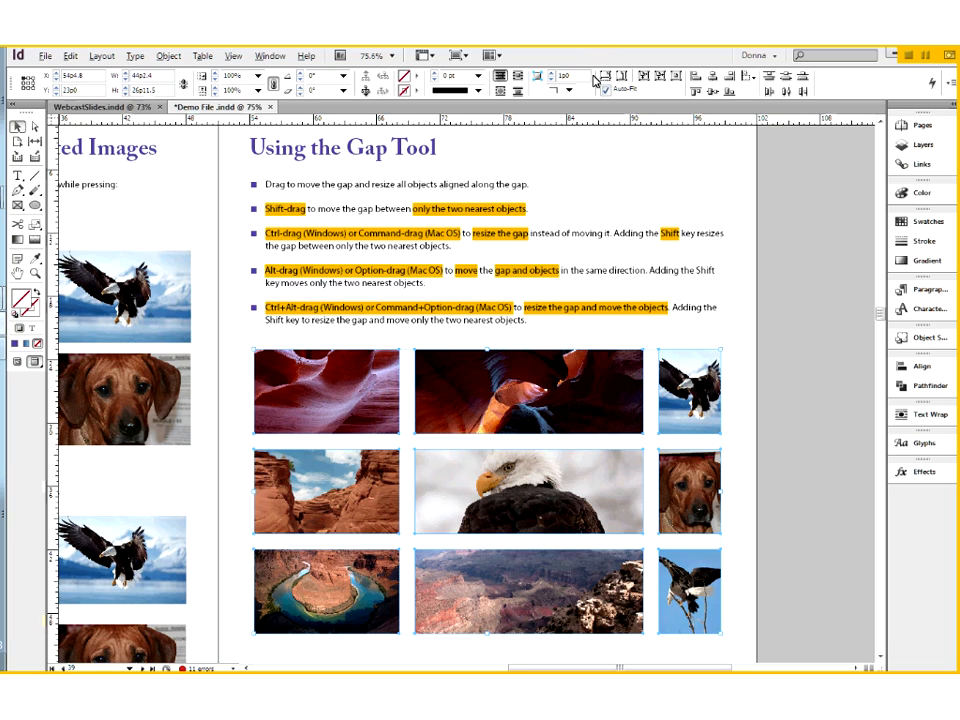
# - Try shifting the bald eagle photo slightly within its frame, and undo the edits back to equal column widths
pyautogui.click(528, 497)
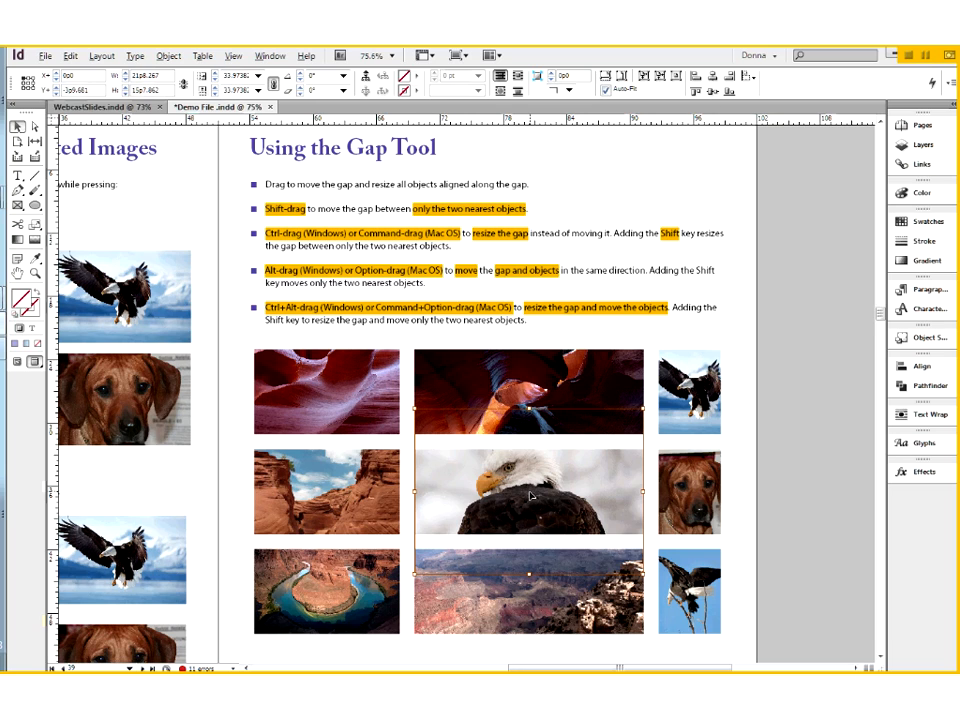
pyautogui.moveTo(530, 496); pyautogui.dragTo(531, 500)
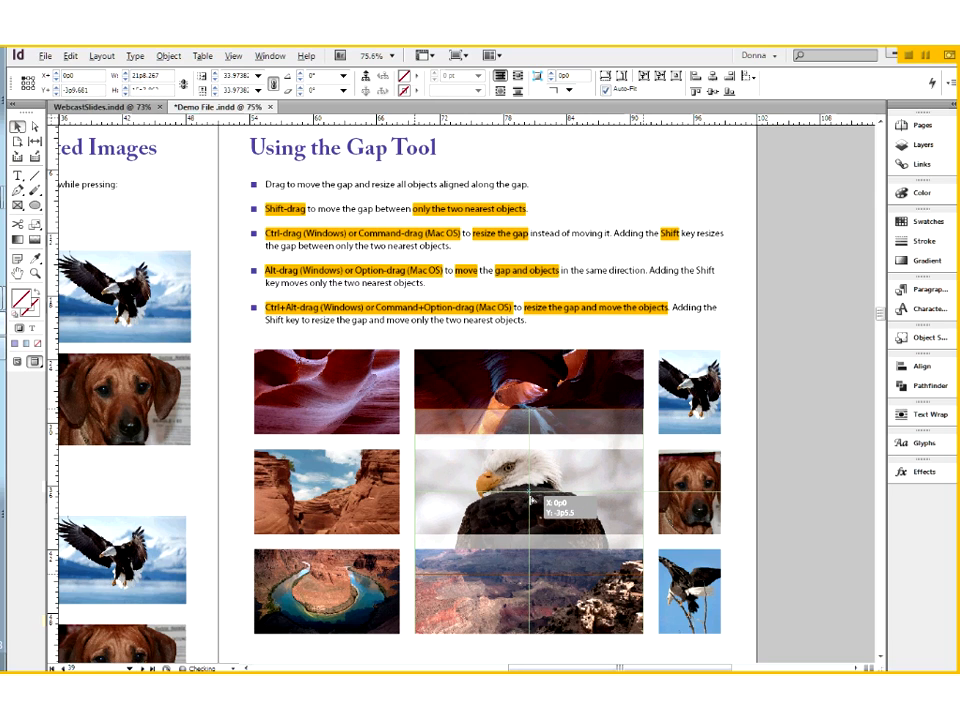
pyautogui.moveTo(531, 500); pyautogui.dragTo(532, 500)
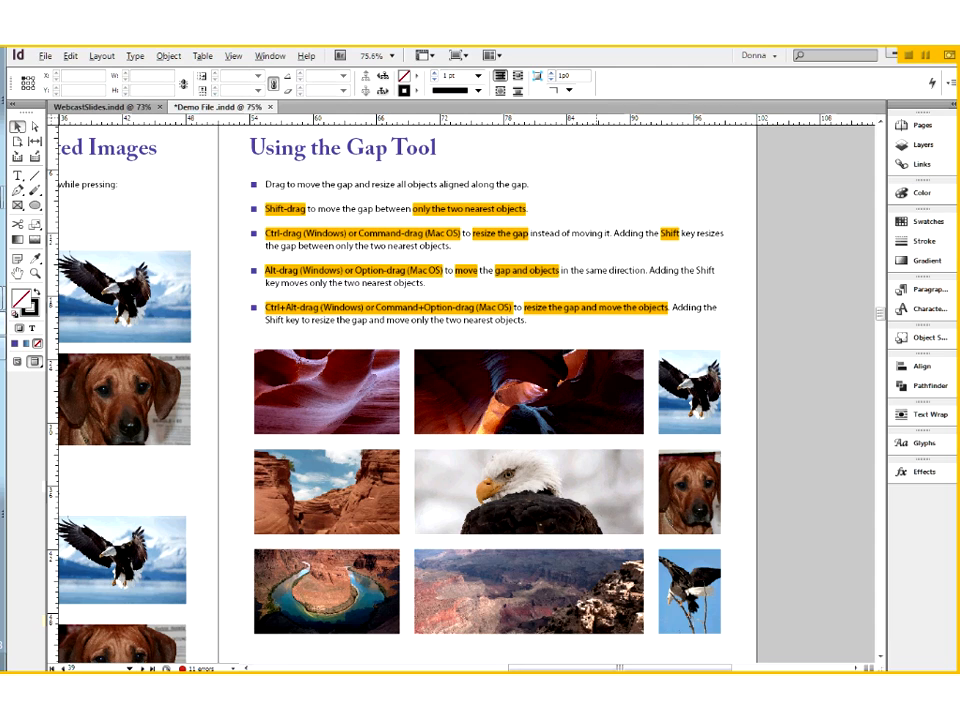
pyautogui.click(596, 463)
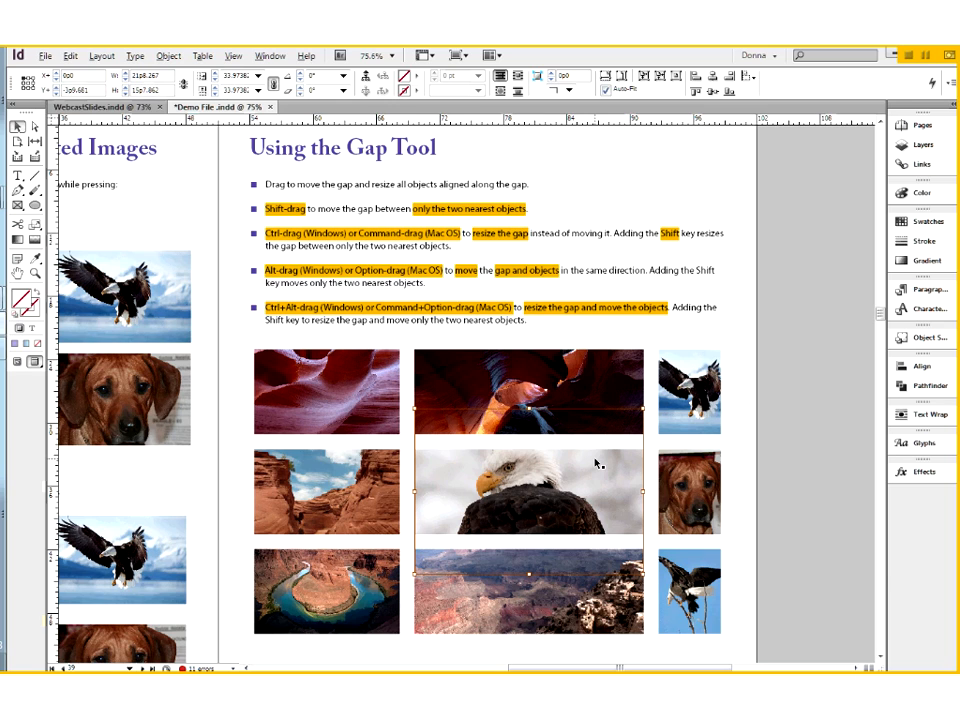
pyautogui.hotkey('ctrl', 'z')
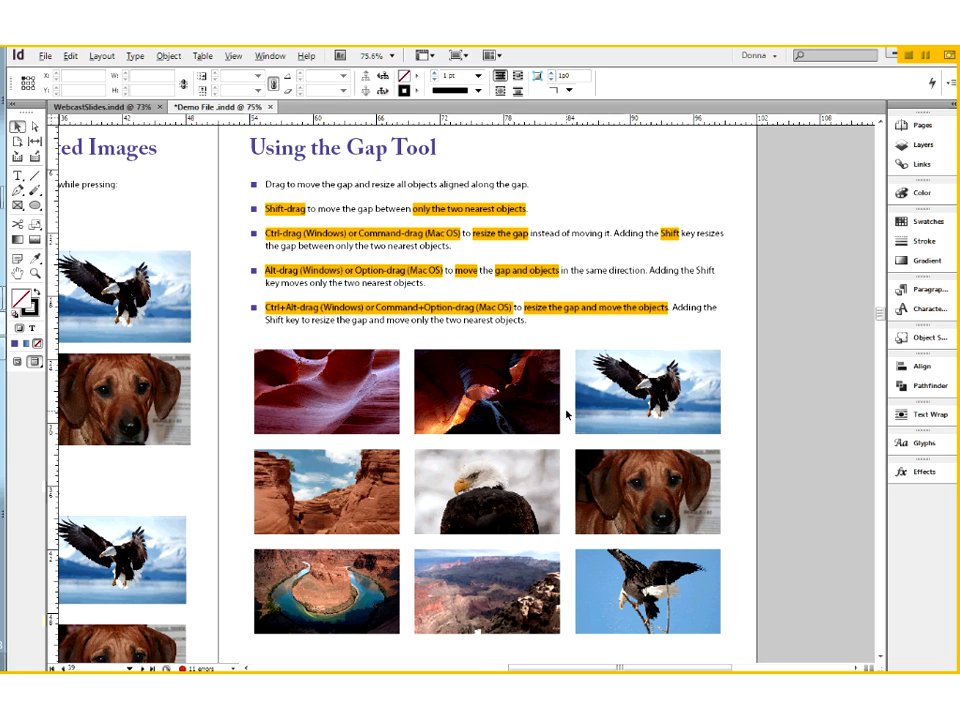
# - Move only the gap between the middle row's eagle and dog images rightward with the Gap tool, and restore it
pyautogui.click(34, 141)
pyautogui.moveTo(567, 492); pyautogui.dragTo(566, 491)
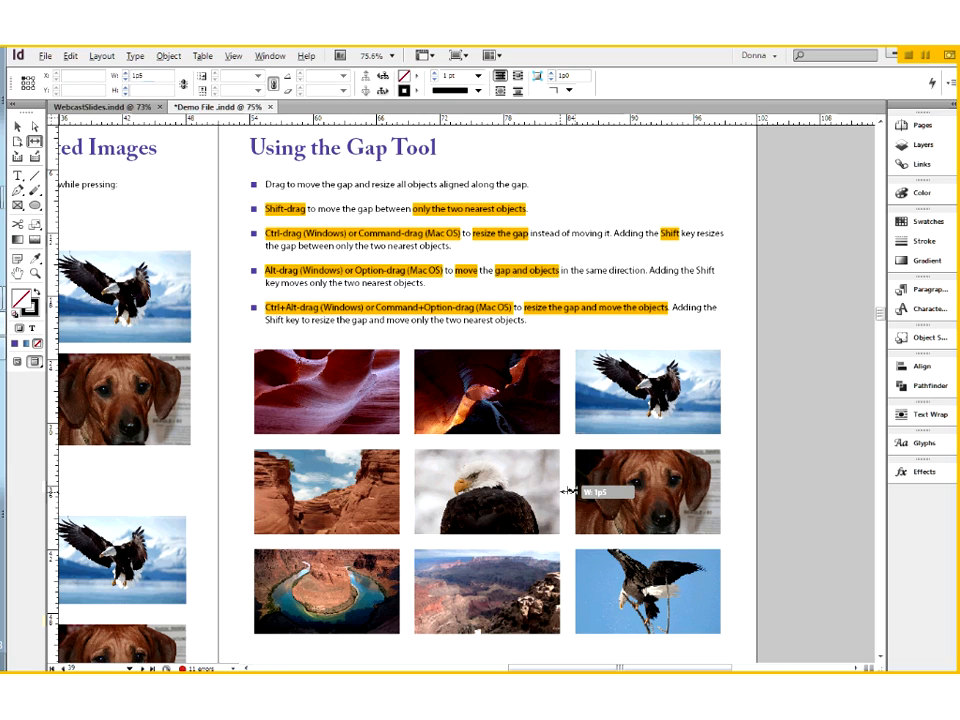
pyautogui.moveTo(567, 492); pyautogui.dragTo(635, 492)
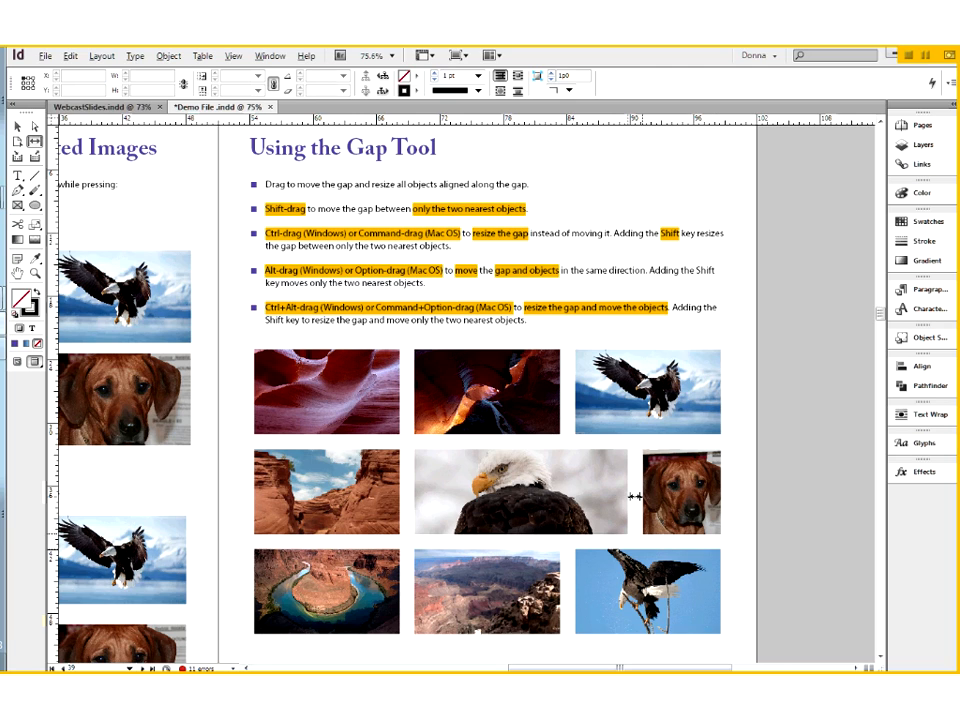
pyautogui.moveTo(634, 496); pyautogui.dragTo(567, 496)
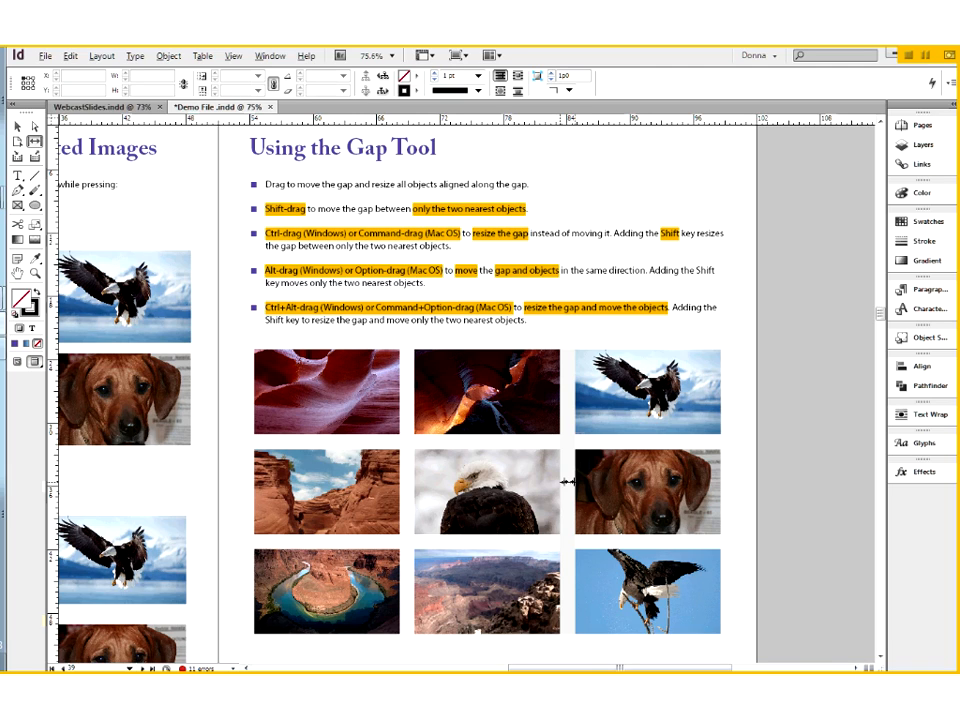
# - Resize the gap between the second and third columns to about 11p10, narrow it to 0p5, and restore the original spacing
pyautogui.moveTo(566, 482); pyautogui.dragTo(567, 482)
pyautogui.moveTo(566, 482); pyautogui.dragTo(624, 486)
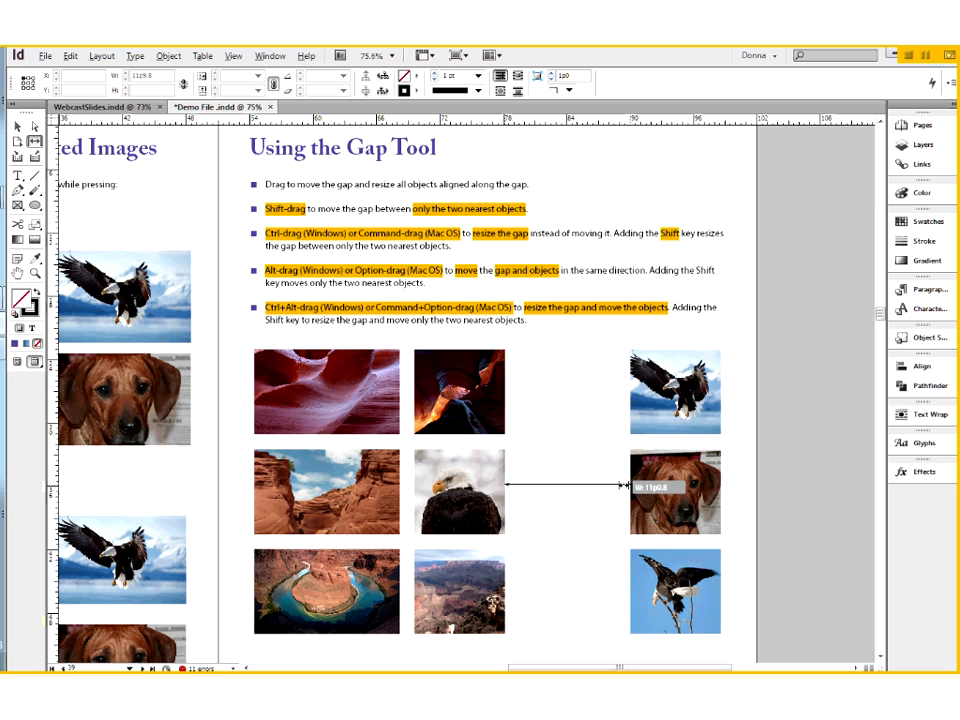
pyautogui.moveTo(623, 485); pyautogui.dragTo(619, 487)
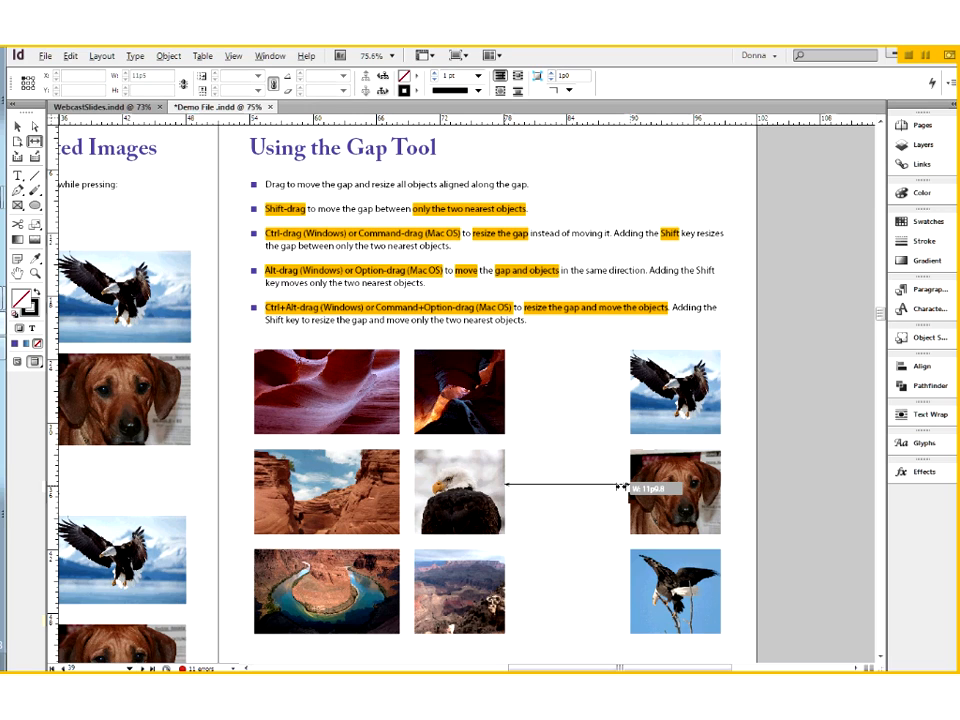
pyautogui.moveTo(620, 487); pyautogui.dragTo(563, 506)
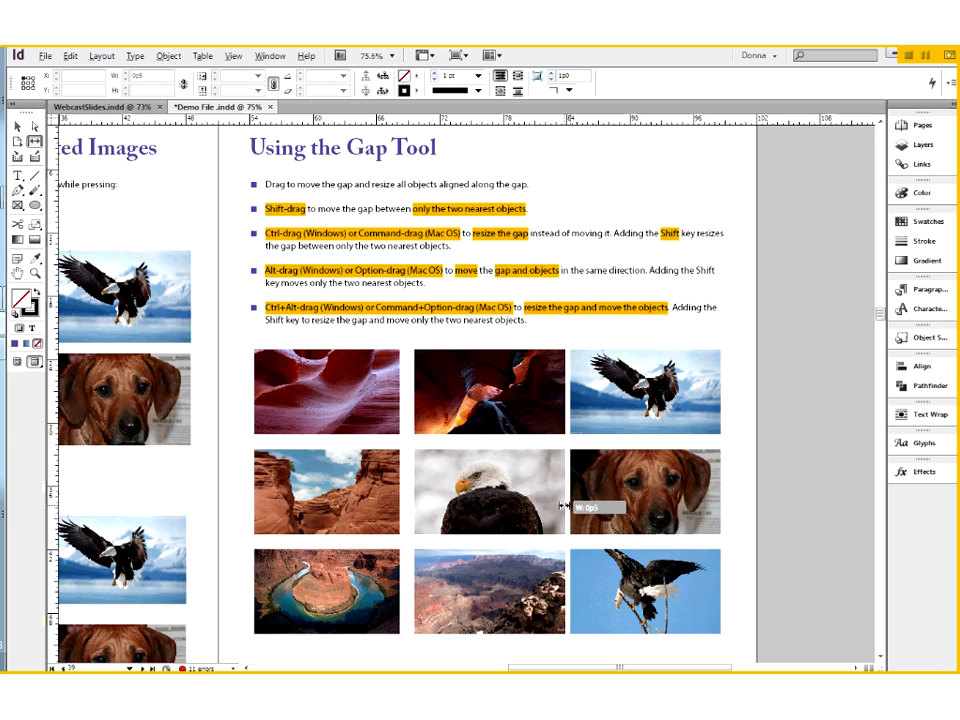
pyautogui.moveTo(563, 506); pyautogui.dragTo(593, 500)
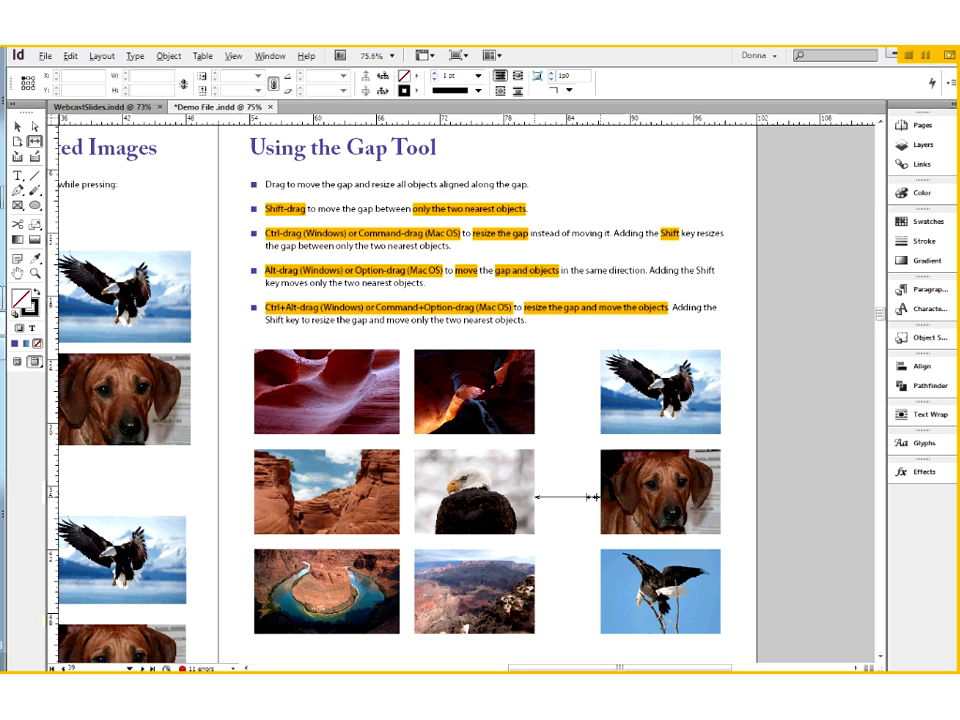
pyautogui.moveTo(594, 496); pyautogui.dragTo(566, 497)
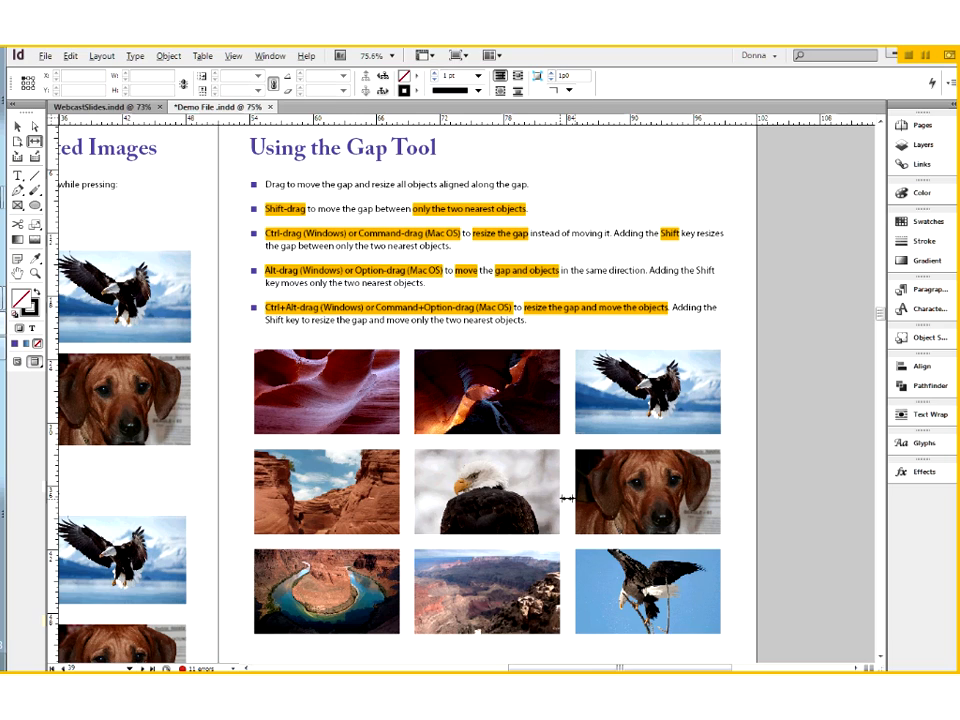
# - Widen only the gap between the middle row's eagle and dog images, and restore its original width
pyautogui.click(567, 497)
pyautogui.moveTo(566, 498); pyautogui.dragTo(515, 513)
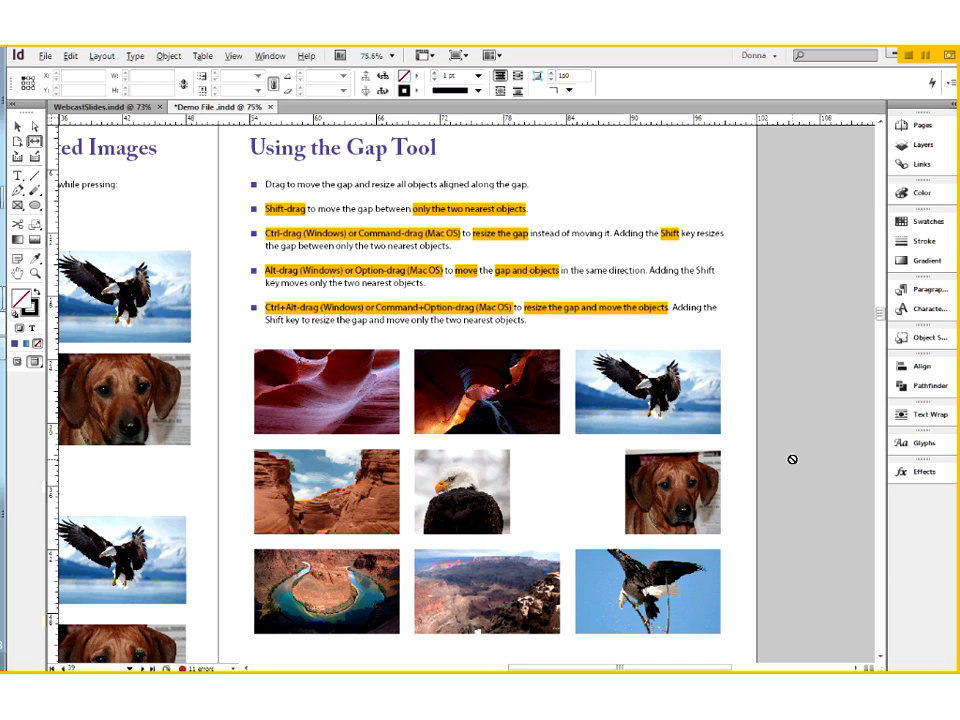
pyautogui.moveTo(600, 490); pyautogui.dragTo(625, 505)
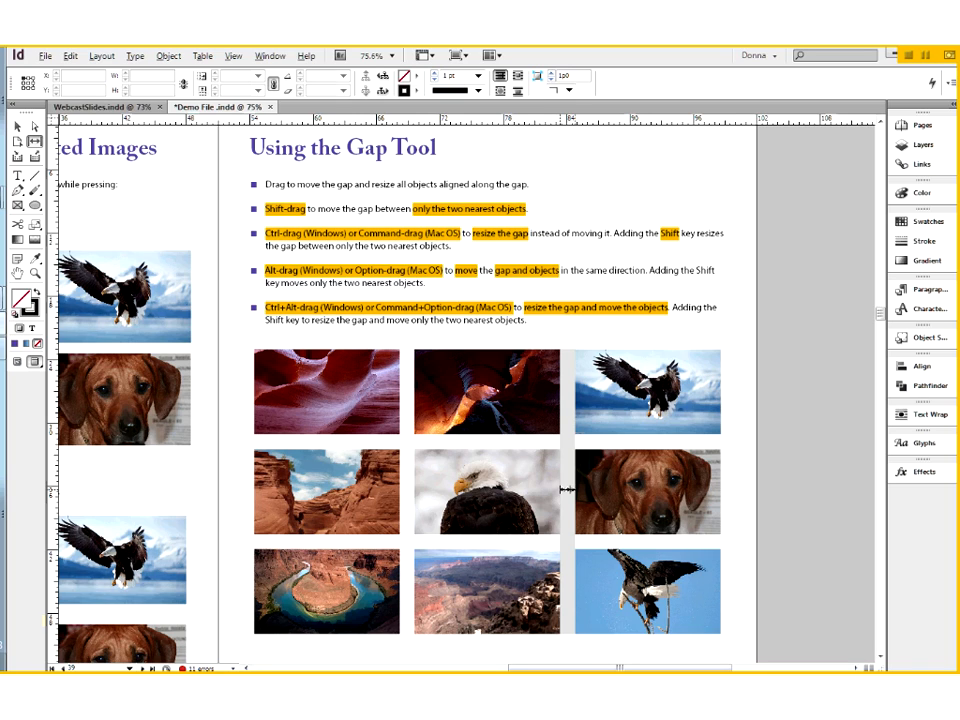
# - Move the second and third image columns rightward together with their 1p5 gap, and return them to their original position
pyautogui.moveTo(566, 489); pyautogui.dragTo(567, 489)
pyautogui.moveTo(567, 489); pyautogui.dragTo(630, 499)
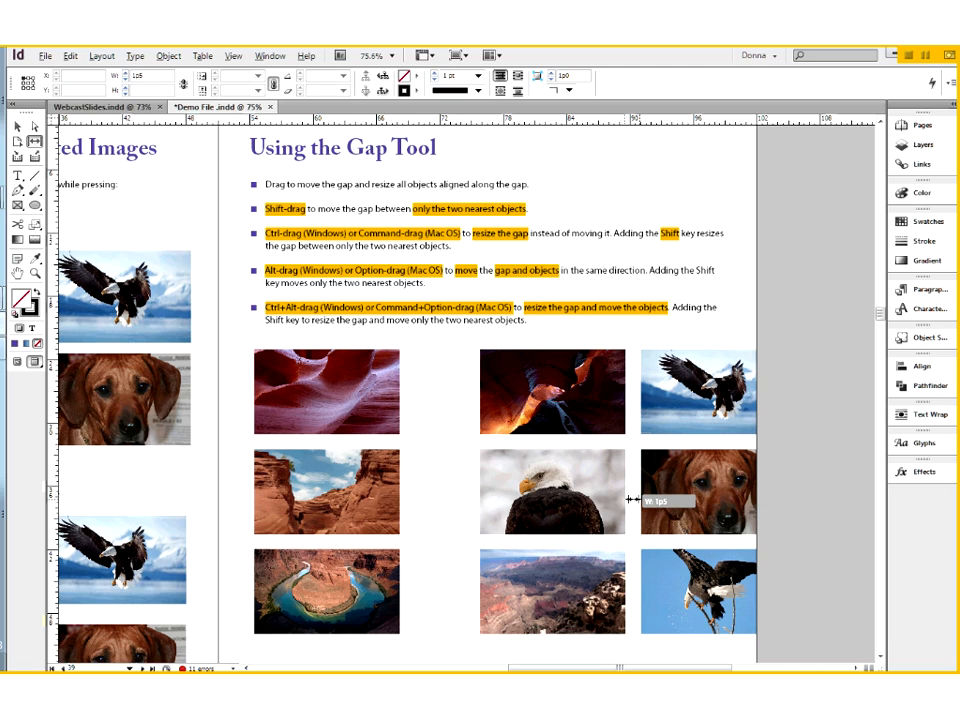
pyautogui.moveTo(632, 498); pyautogui.dragTo(566, 492)
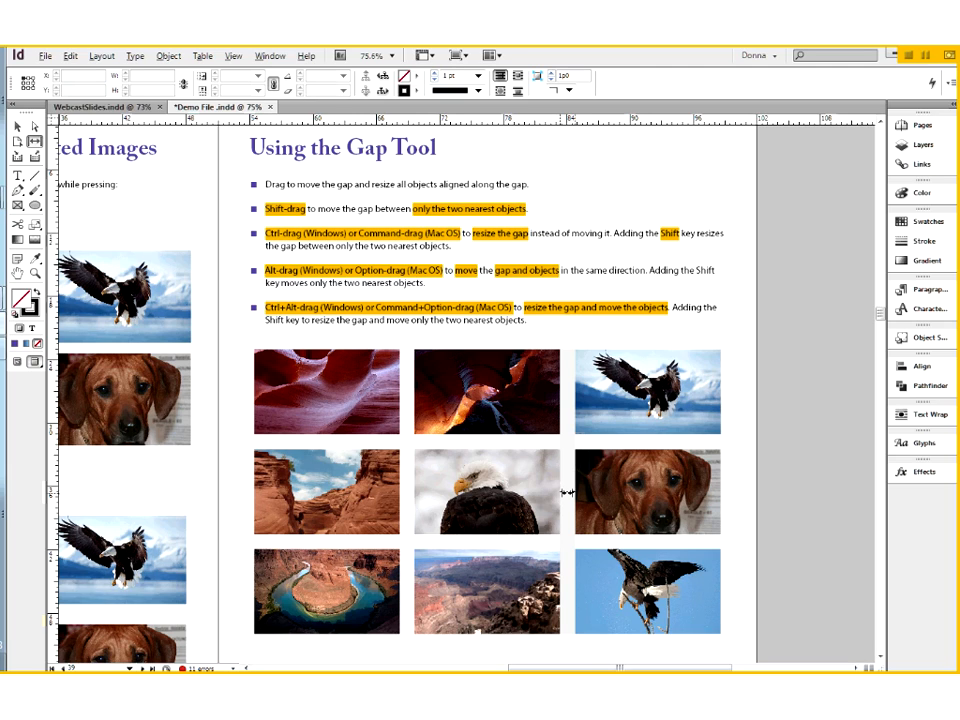
# - Move only the middle row's eagle and dog images rightward together with their 1p5 gap, and undo the move
pyautogui.moveTo(567, 492); pyautogui.dragTo(567, 492)
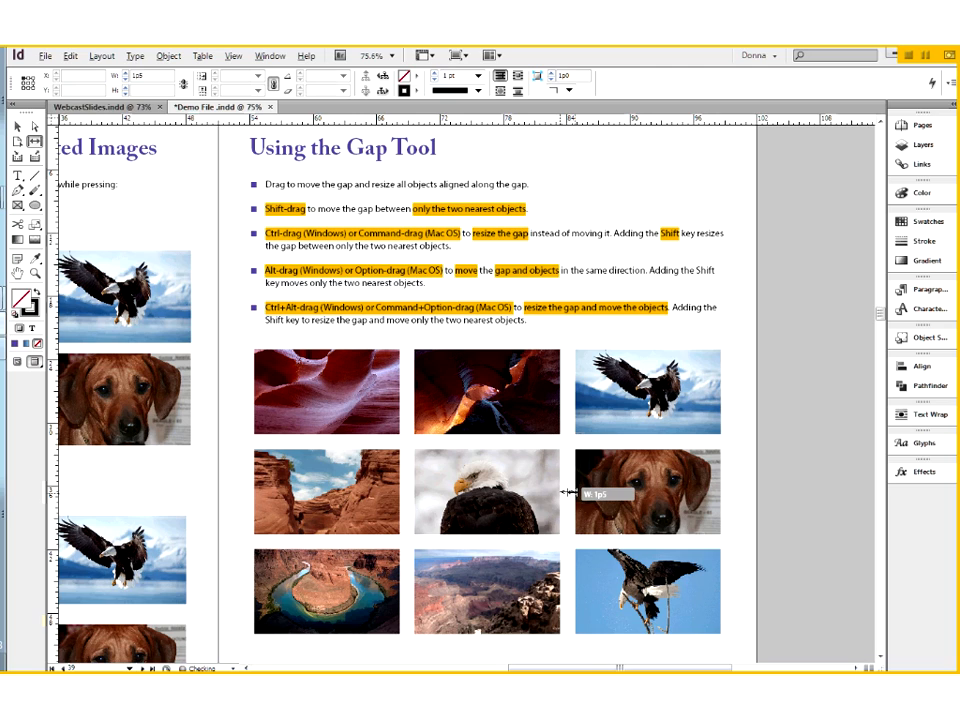
pyautogui.moveTo(567, 492); pyautogui.dragTo(617, 497)
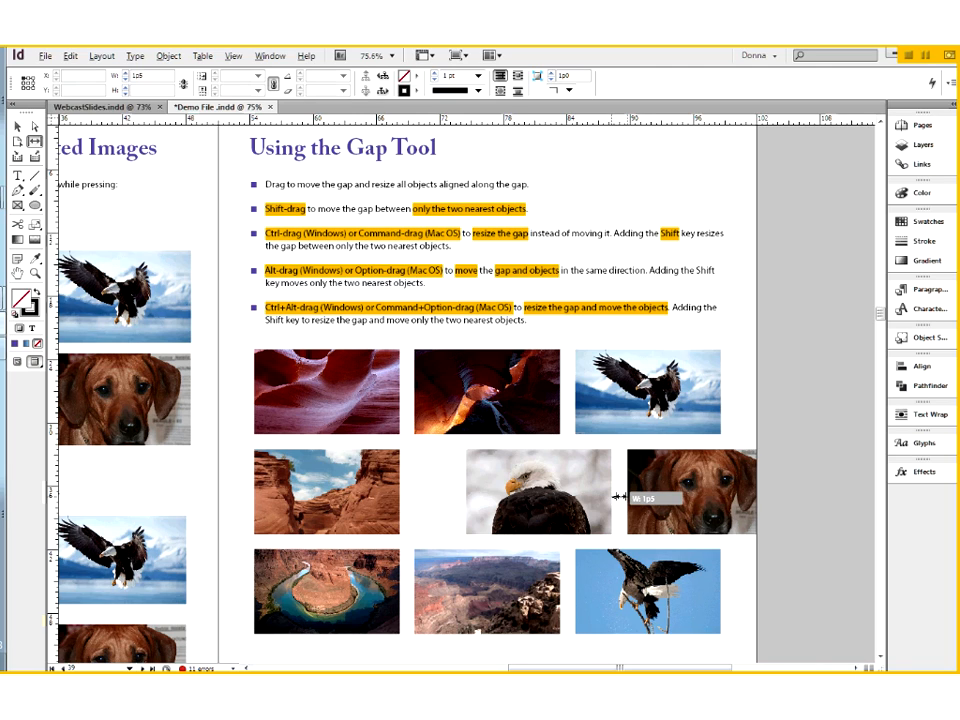
pyautogui.moveTo(619, 496); pyautogui.dragTo(632, 494)
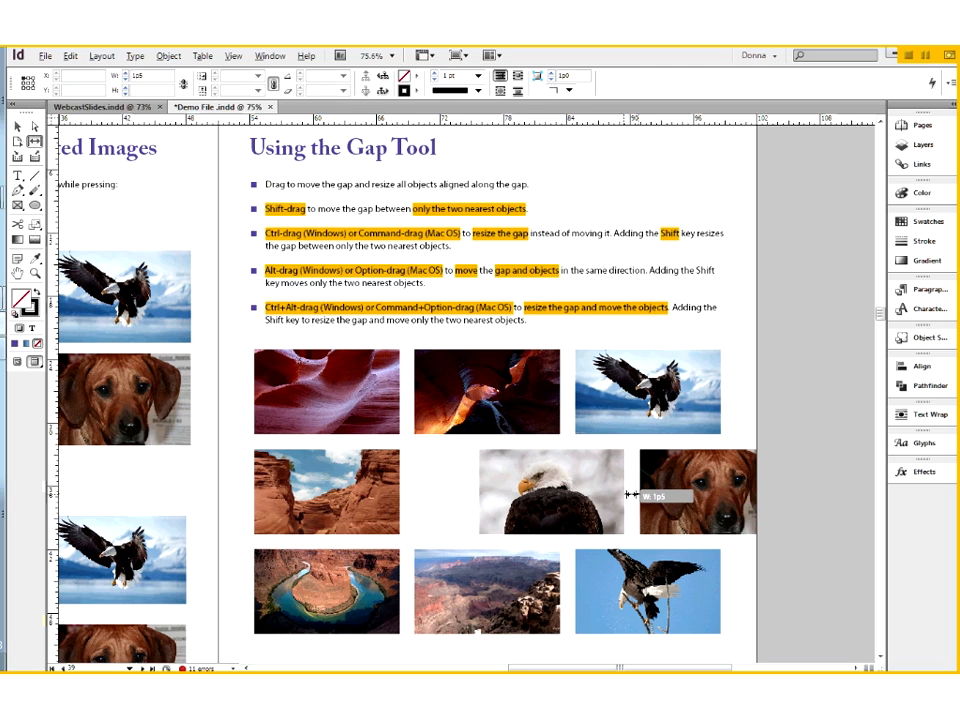
pyautogui.hotkey('ctrl', 'z')
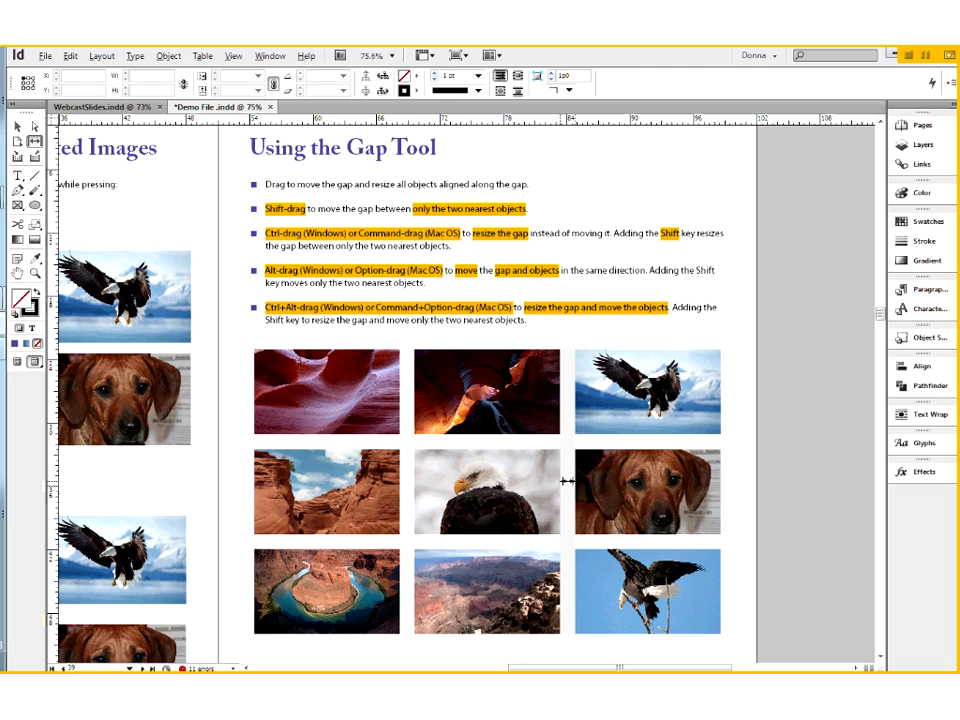
# - Widen the gap between the second and third columns to about 11p7 while moving the images apart, and restore the layout
pyautogui.moveTo(567, 481); pyautogui.dragTo(567, 482)
pyautogui.moveTo(567, 482); pyautogui.dragTo(527, 492)
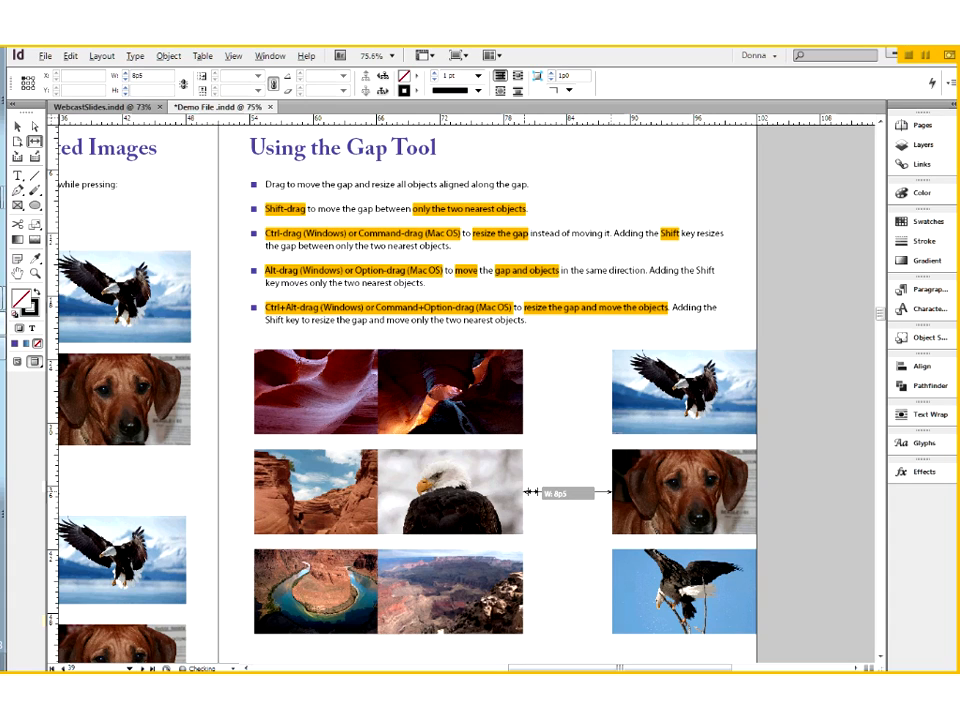
pyautogui.moveTo(530, 491); pyautogui.dragTo(512, 506)
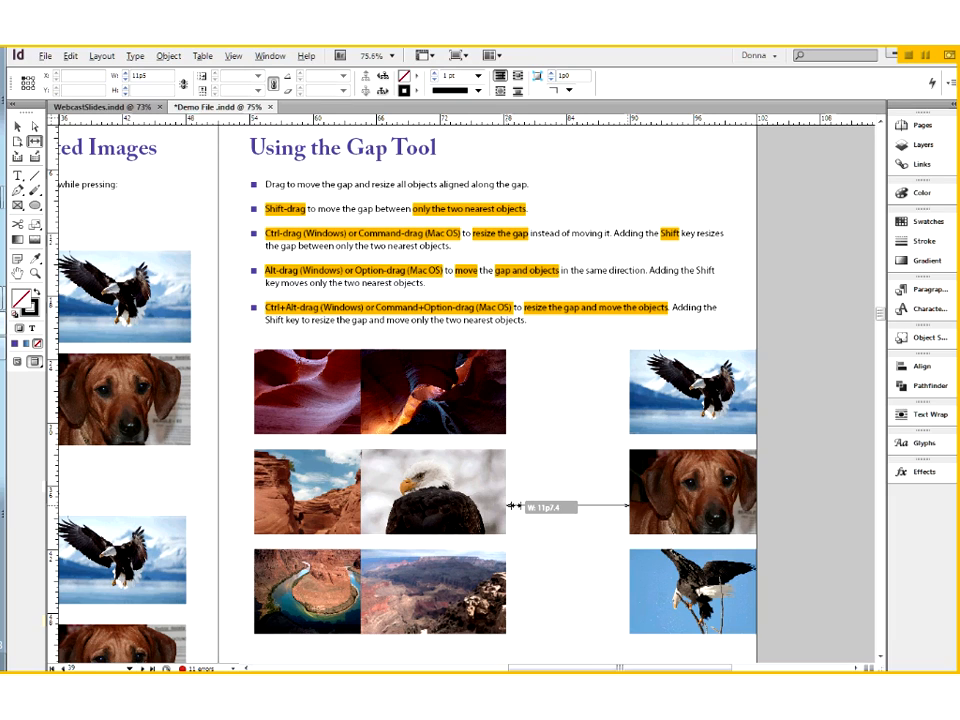
pyautogui.moveTo(512, 506); pyautogui.dragTo(567, 507)
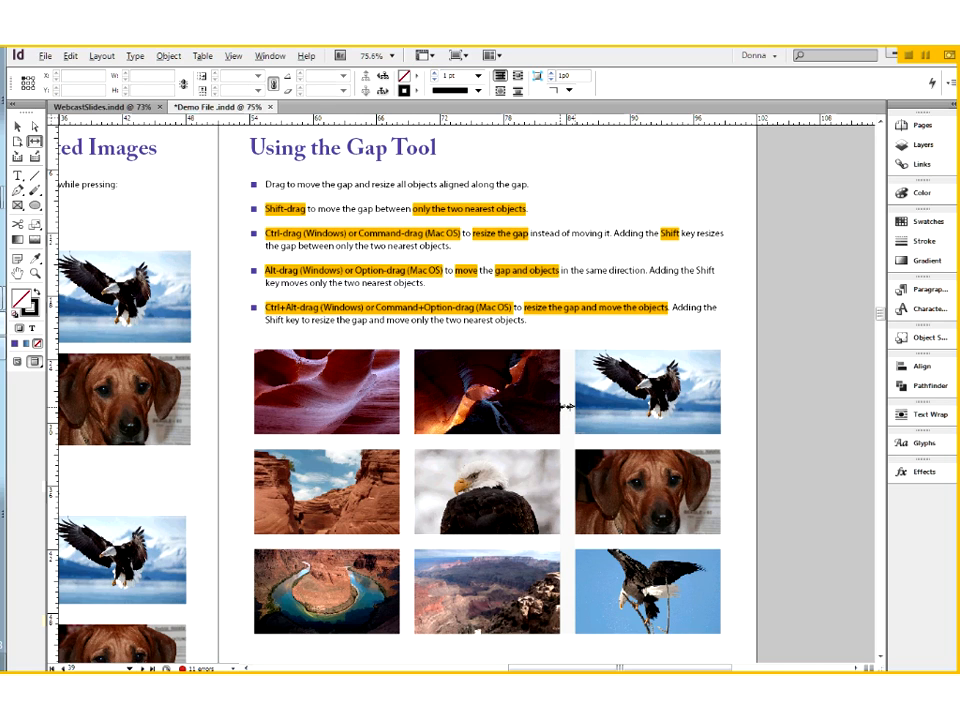
# - Move only the gap between the top row's canyon and flying eagle images rightward, keeping its 1p5 width
pyautogui.moveTo(566, 406); pyautogui.dragTo(567, 406)
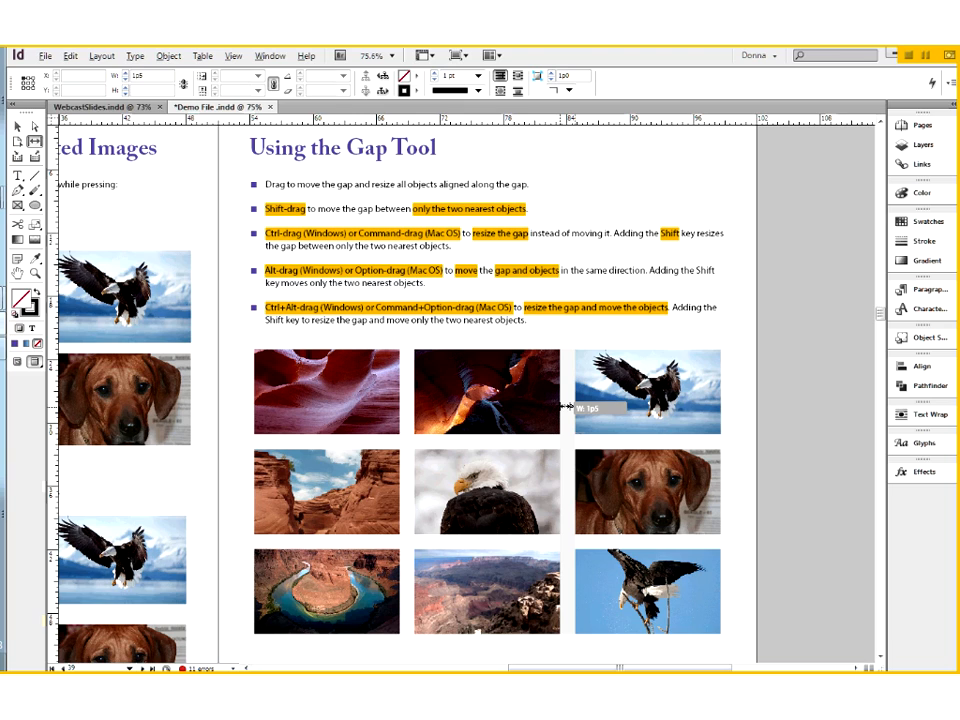
pyautogui.moveTo(566, 406); pyautogui.dragTo(566, 406)
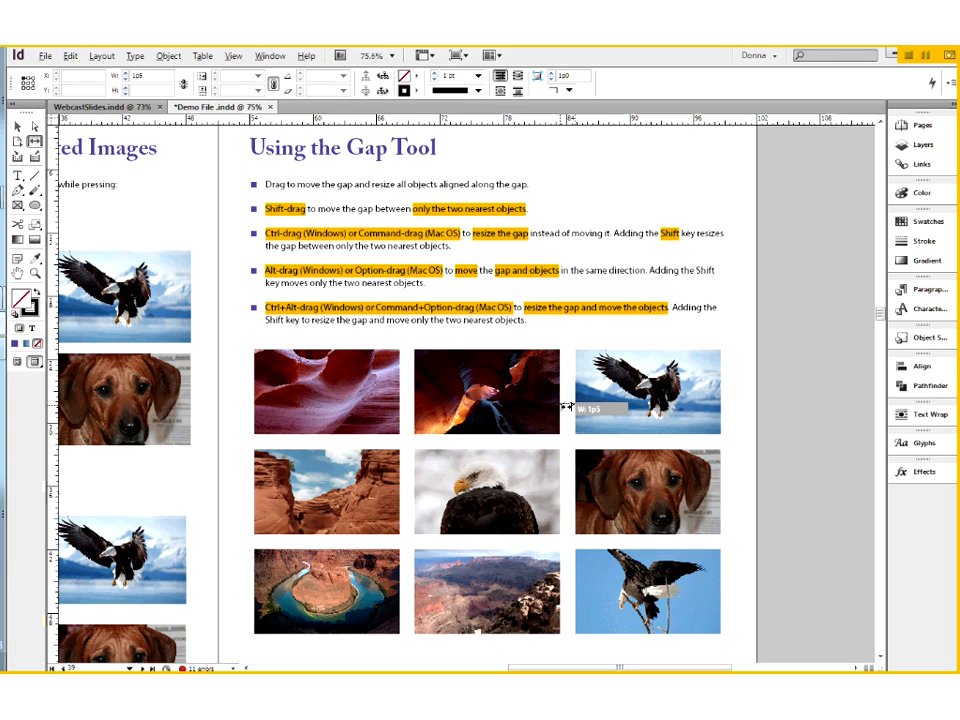
pyautogui.moveTo(566, 406)
pyautogui.mouseDown()
pyautogui.moveTo(612, 410)
pyautogui.moveTo(566, 400)
pyautogui.mouseUp()
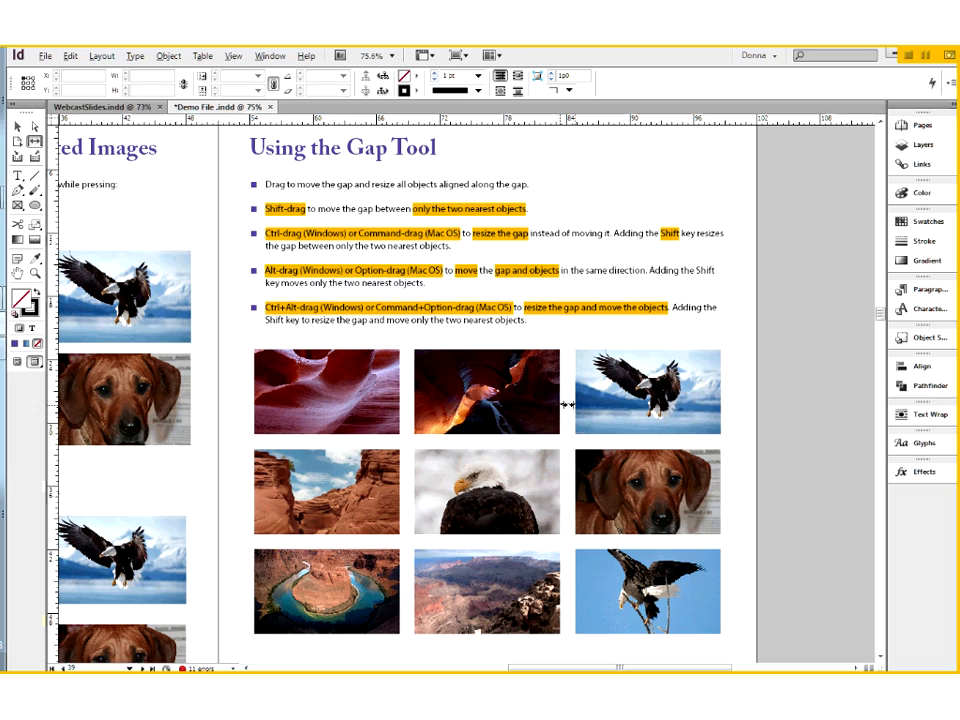
pyautogui.moveTo(568, 405); pyautogui.dragTo(569, 405)
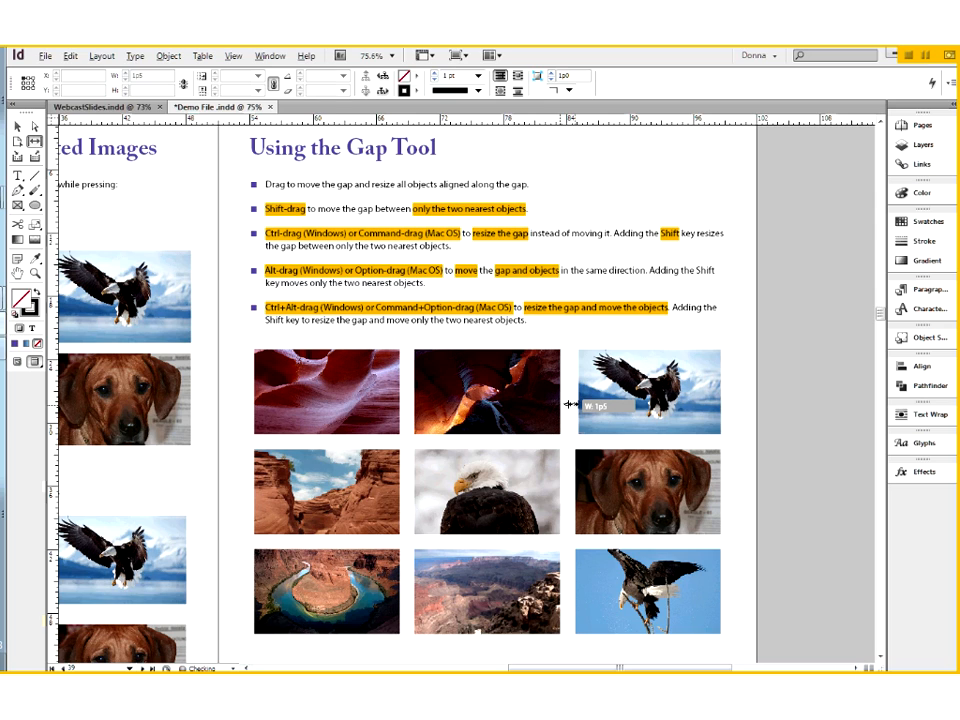
pyautogui.moveTo(568, 404); pyautogui.dragTo(639, 404)
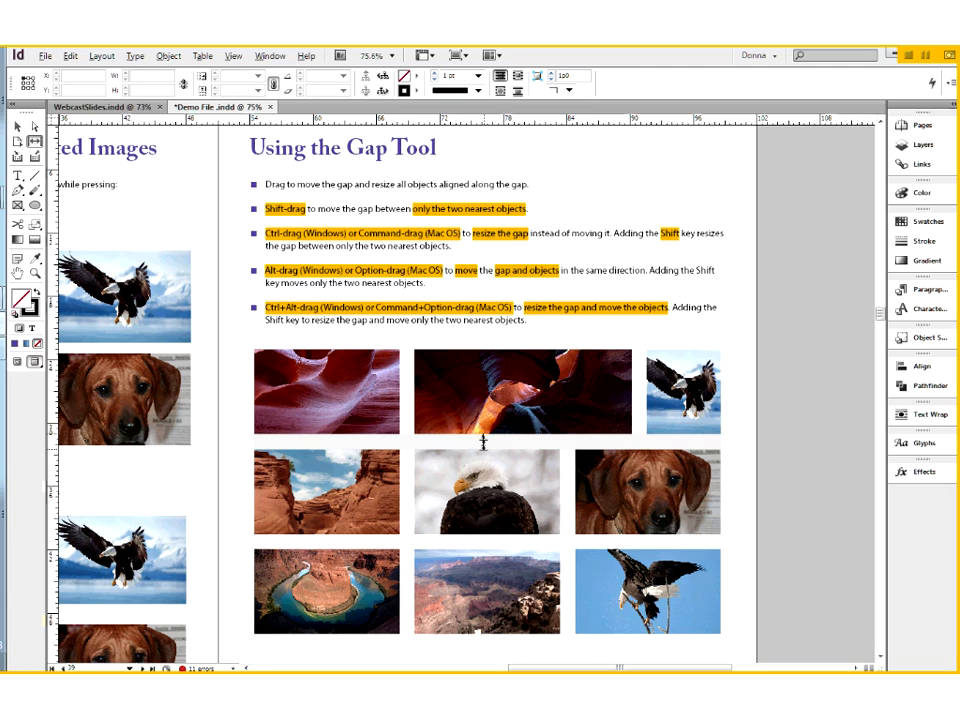
# - Widen only the gap between the top row's wide canyon image and the middle row's bald eagle image
pyautogui.moveTo(483, 442); pyautogui.dragTo(483, 442)
pyautogui.moveTo(483, 444); pyautogui.dragTo(481, 441)
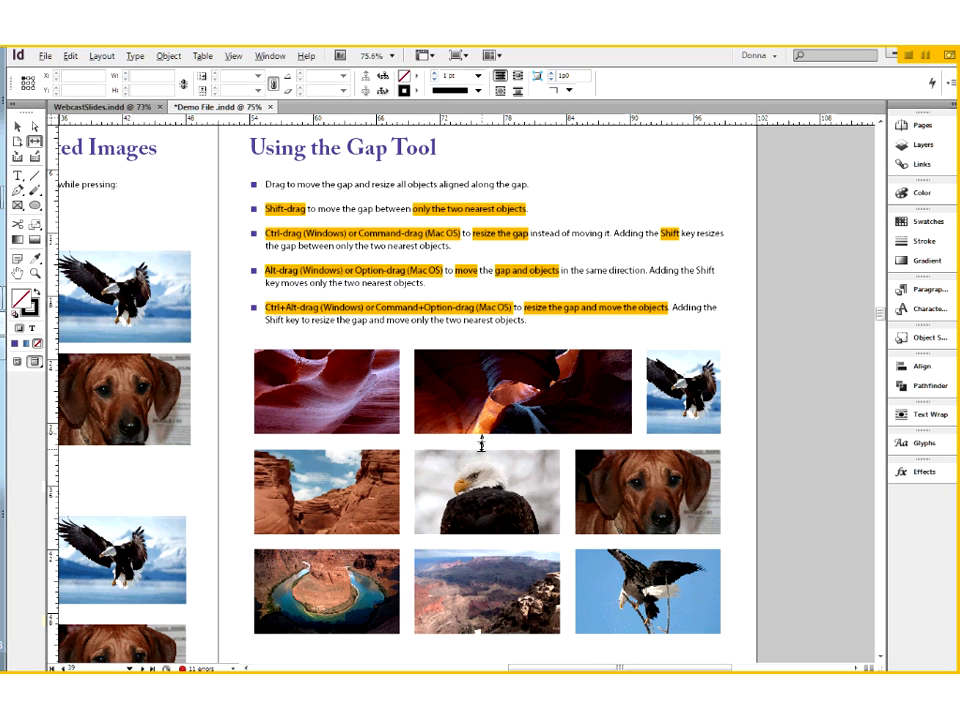
pyautogui.moveTo(481, 443); pyautogui.dragTo(481, 446)
pyautogui.moveTo(480, 442); pyautogui.dragTo(480, 442)
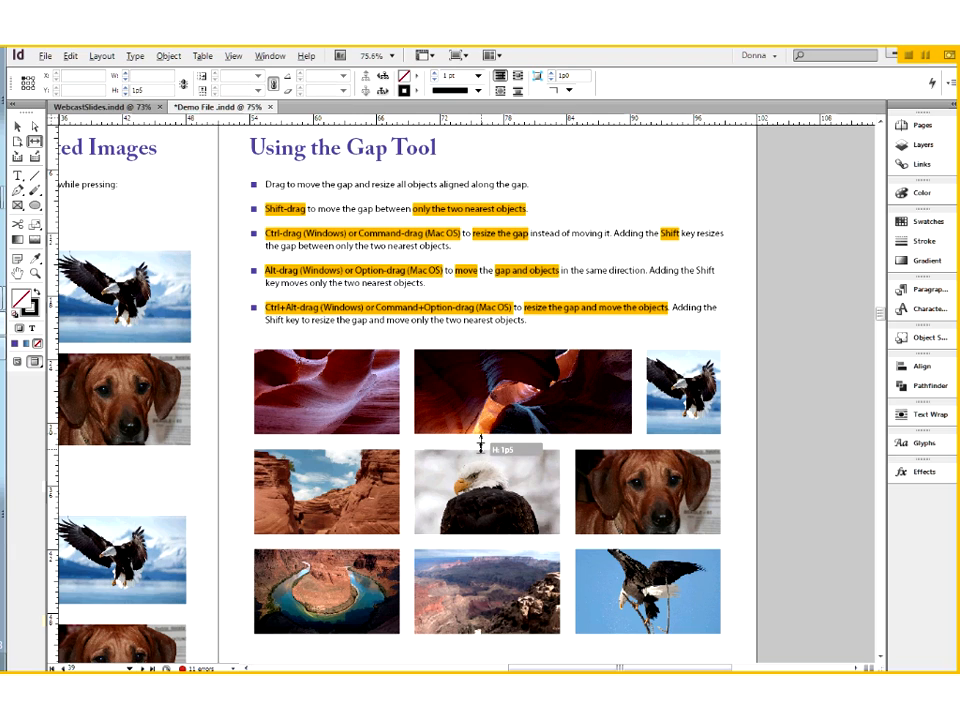
pyautogui.moveTo(480, 442); pyautogui.dragTo(484, 446)
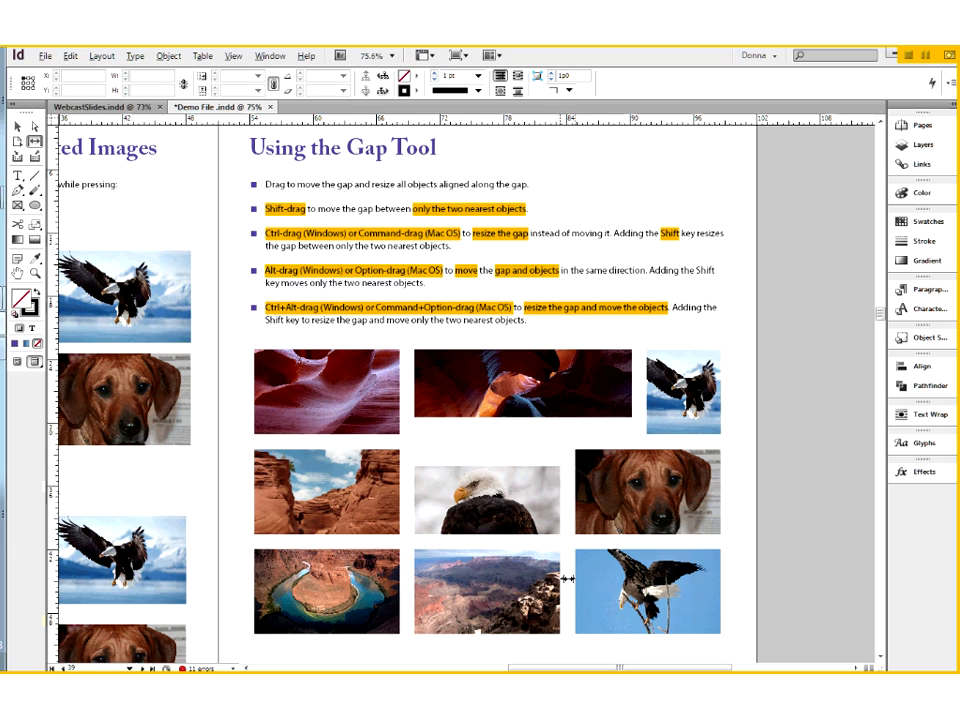
# - Move only the bottom row's second and third images rightward together with their 1p5 gap
pyautogui.moveTo(567, 578); pyautogui.dragTo(567, 574)
pyautogui.moveTo(567, 570); pyautogui.dragTo(567, 570)
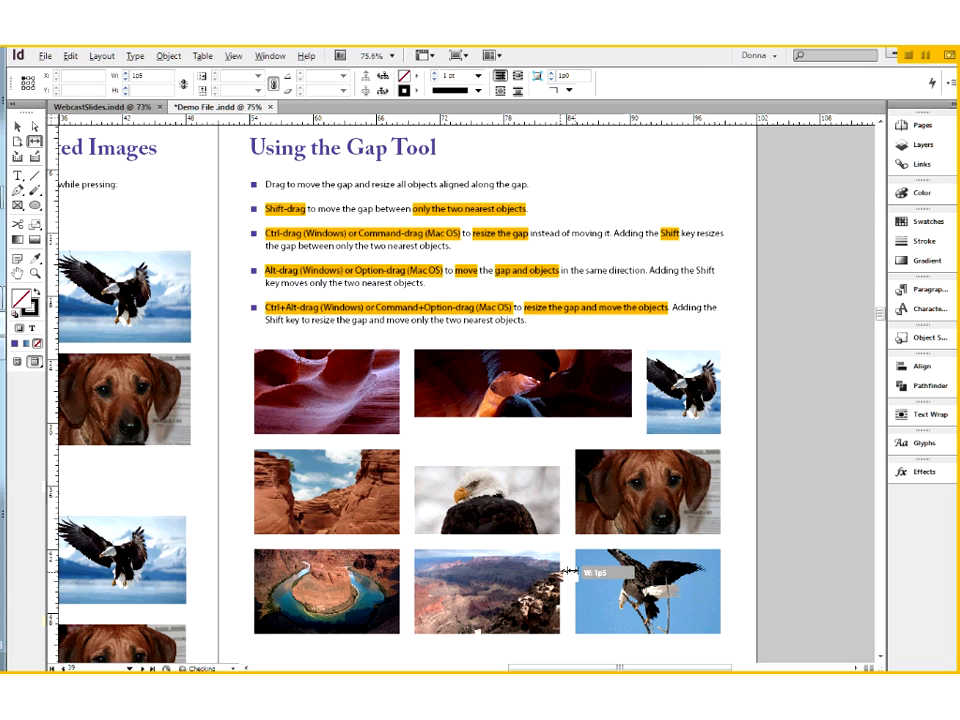
pyautogui.moveTo(567, 570); pyautogui.dragTo(600, 570)
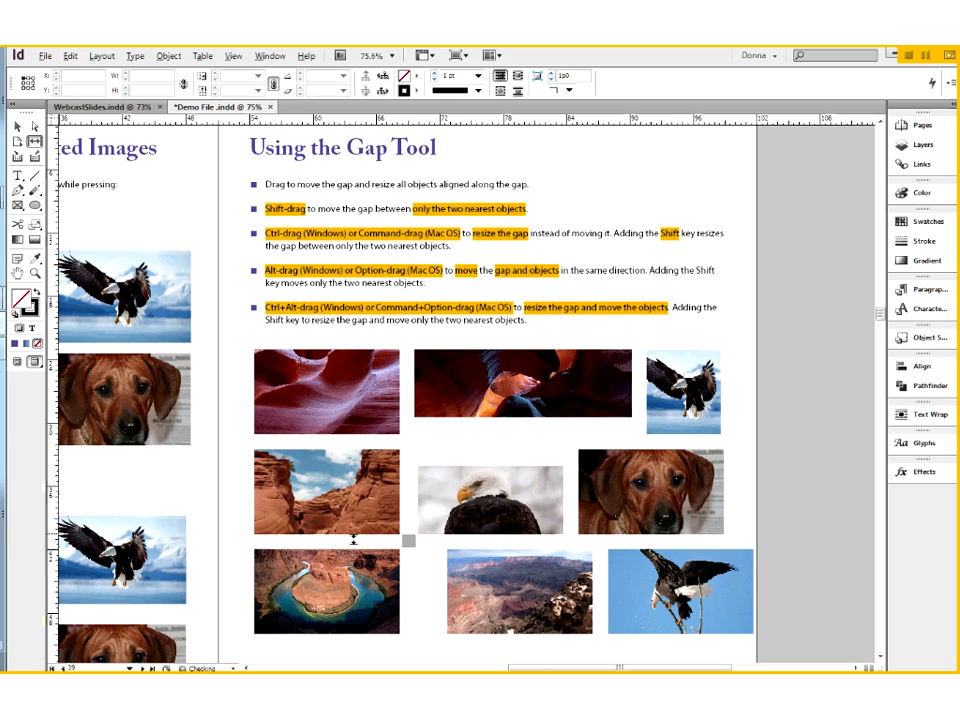
# - Widen the gap between the middle and bottom image rows, and restore the grid's earlier layout
pyautogui.moveTo(353, 541); pyautogui.dragTo(353, 541)
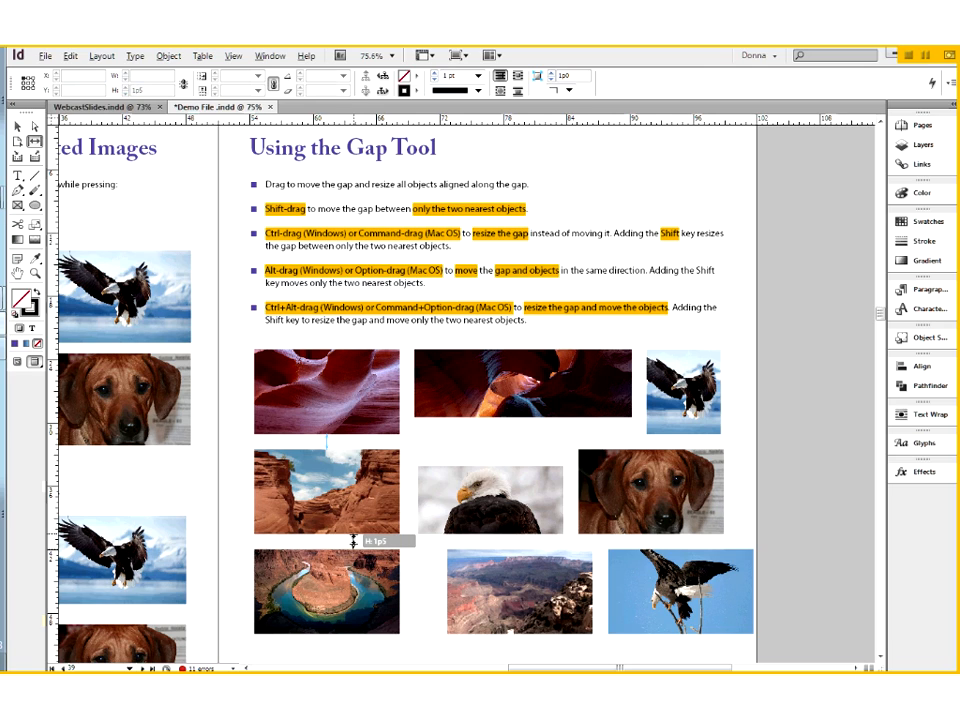
pyautogui.moveTo(353, 541); pyautogui.dragTo(353, 566)
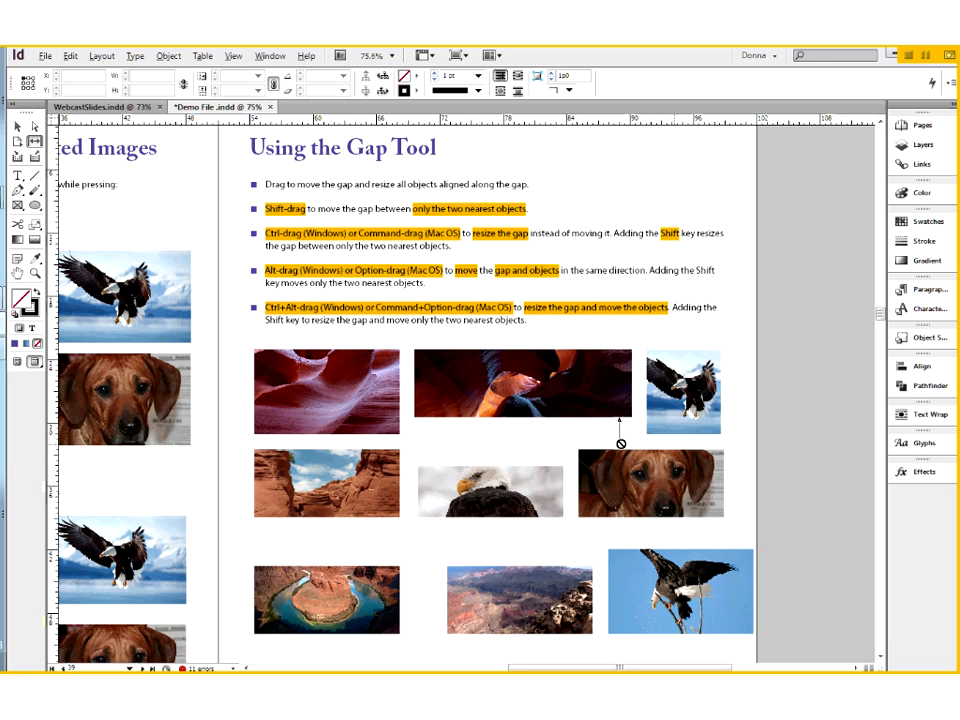
pyautogui.moveTo(620, 430); pyautogui.dragTo(620, 443)
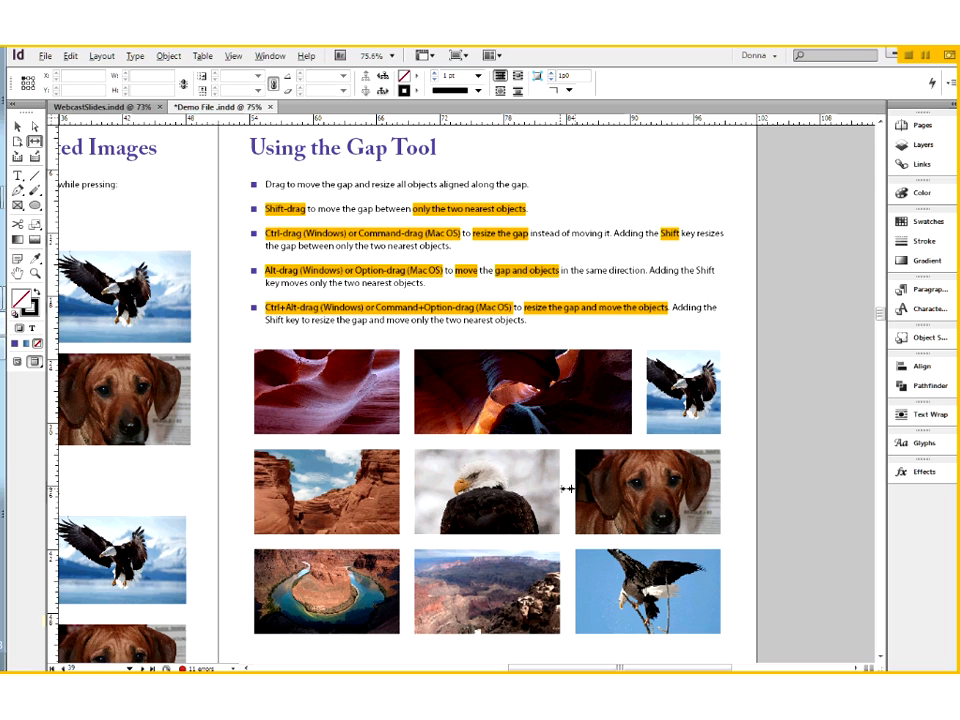
# - Stagger the grid's 1p5 gaps: shift the eagle-dog gap leftward, the bottom row's first gap rightward, and the top row's first gap leftward
pyautogui.moveTo(567, 489); pyautogui.dragTo(567, 489)
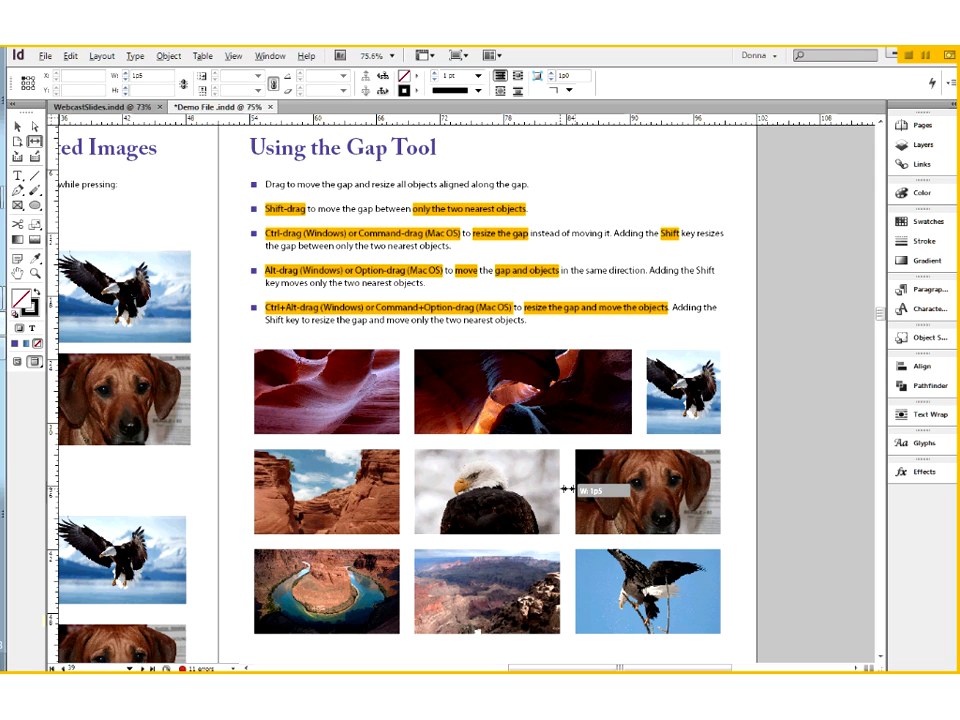
pyautogui.moveTo(567, 489); pyautogui.dragTo(505, 489)
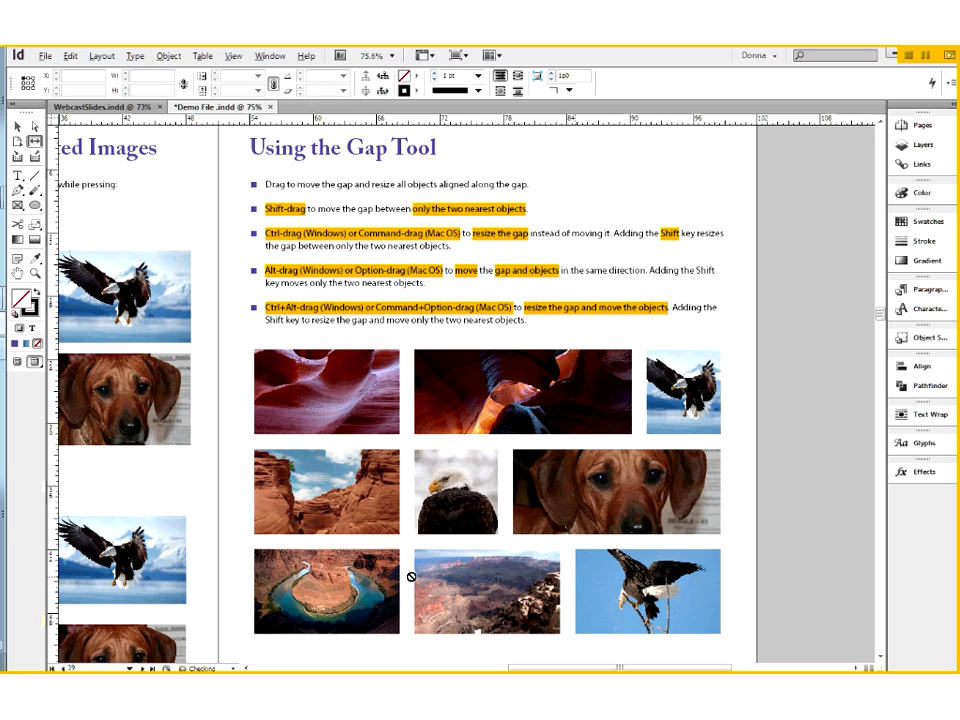
pyautogui.moveTo(411, 577); pyautogui.dragTo(418, 590)
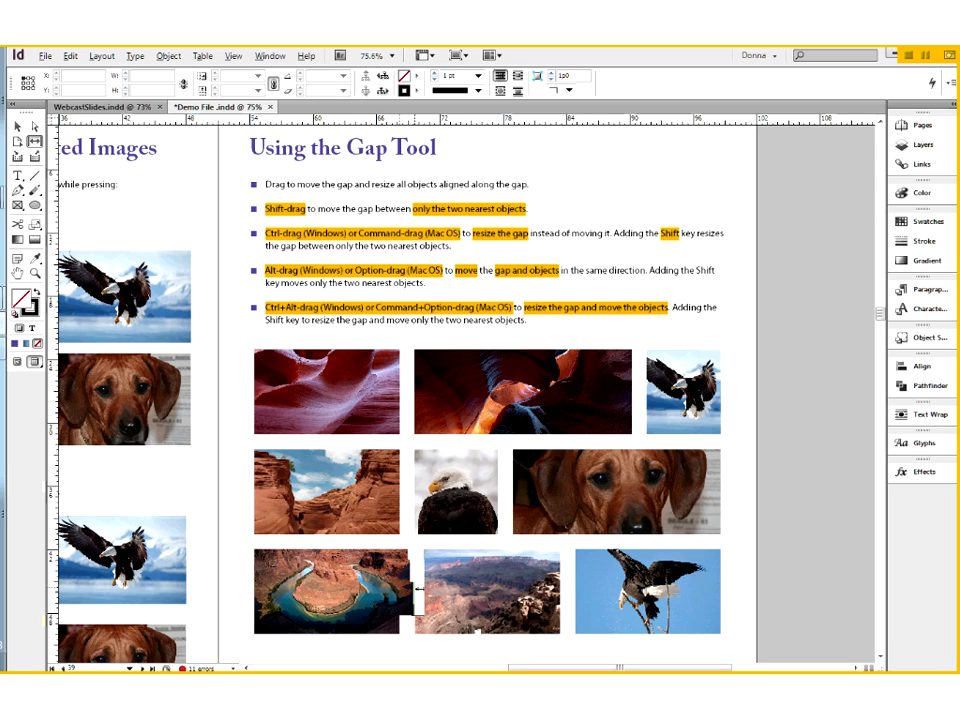
pyautogui.moveTo(418, 590); pyautogui.dragTo(463, 590)
pyautogui.moveTo(396, 401); pyautogui.dragTo(401, 401)
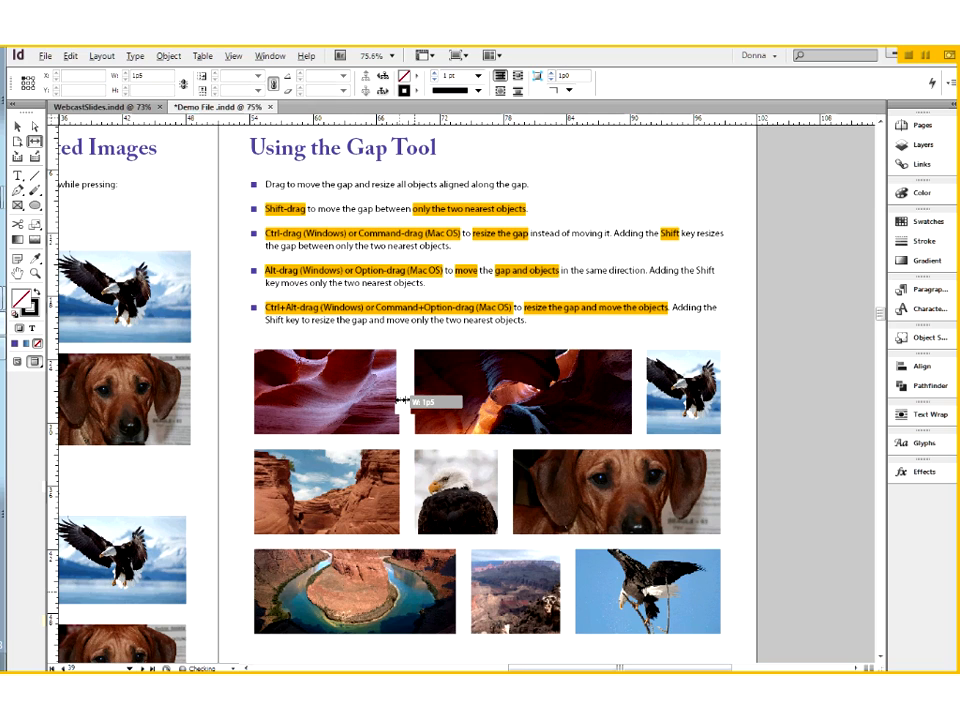
pyautogui.moveTo(401, 401); pyautogui.dragTo(346, 401)
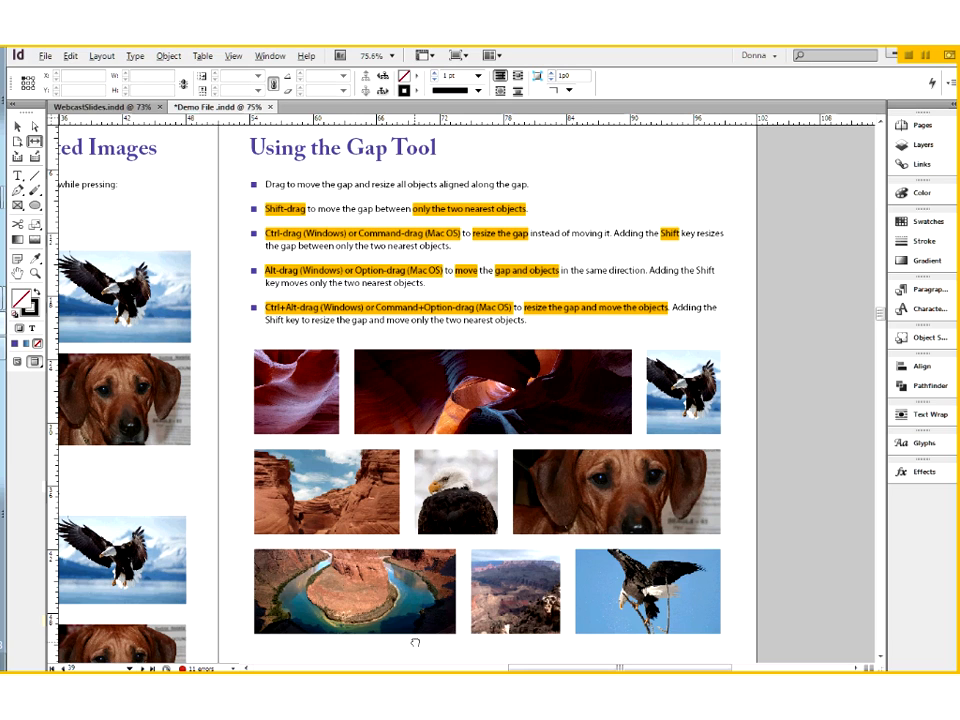
# - Go to the "Experience the Adventure" spread and view its image rows at 75% zoom
pyautogui.hotkey('alt', 'pagedown')
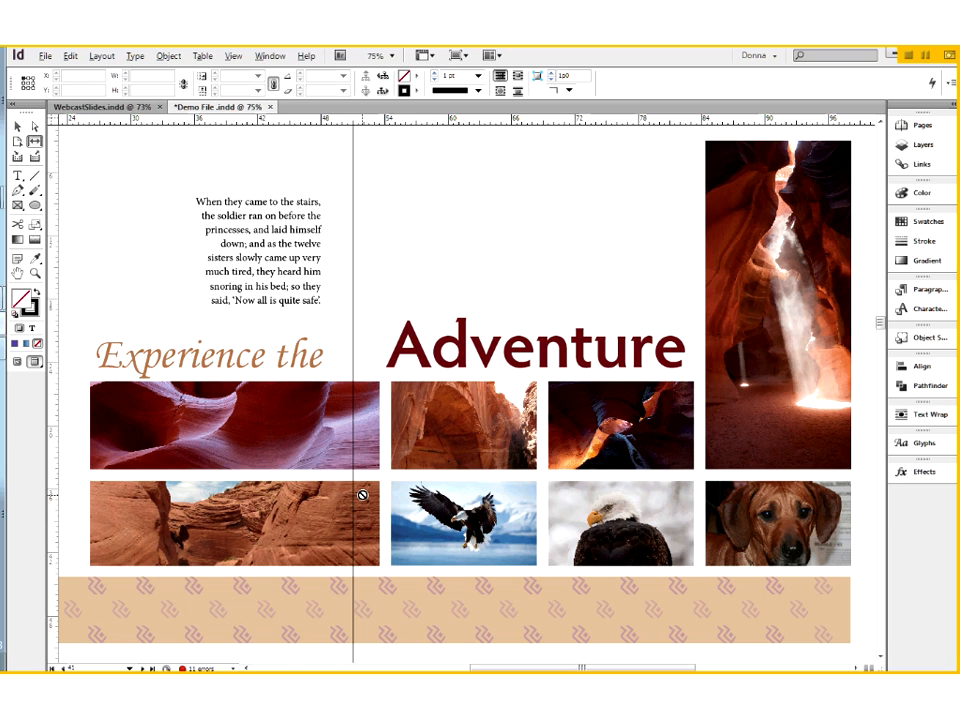
pyautogui.hotkey('ctrl', '-')
pyautogui.hotkey('ctrl', '-')
pyautogui.hotkey('ctrl', '-')
pyautogui.hotkey('ctrl', '-')
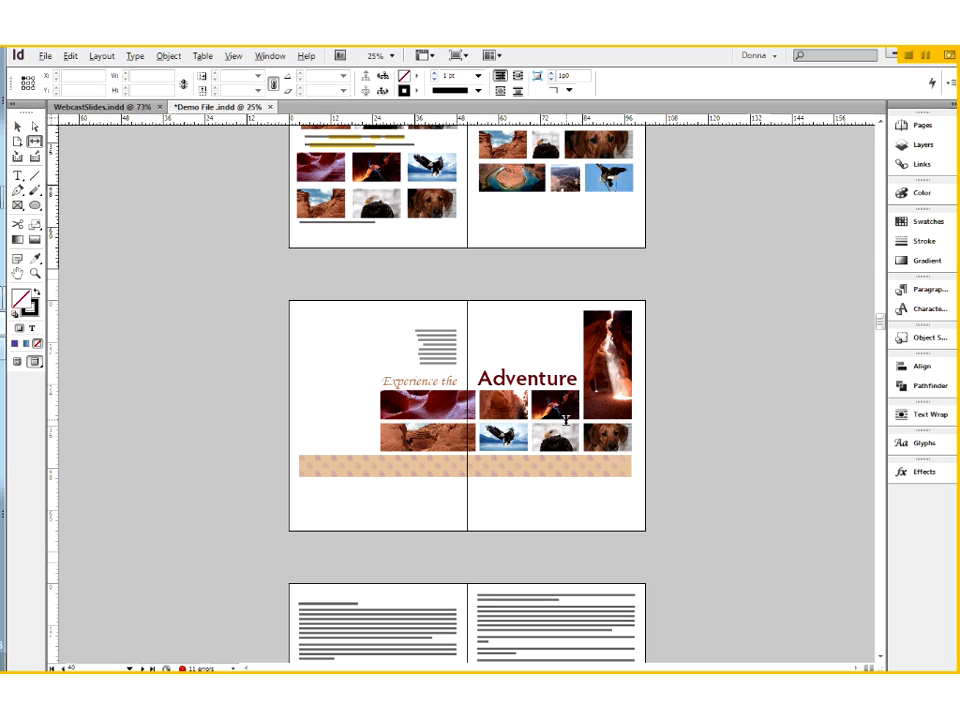
pyautogui.hotkey('ctrl', '=')
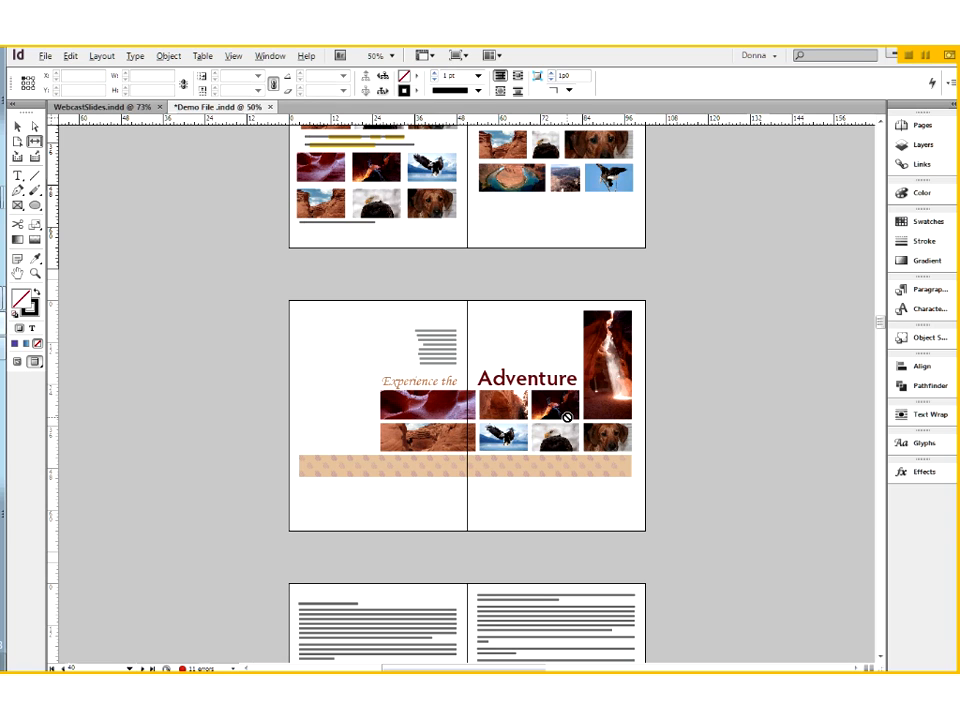
pyautogui.hotkey('ctrl', '=')
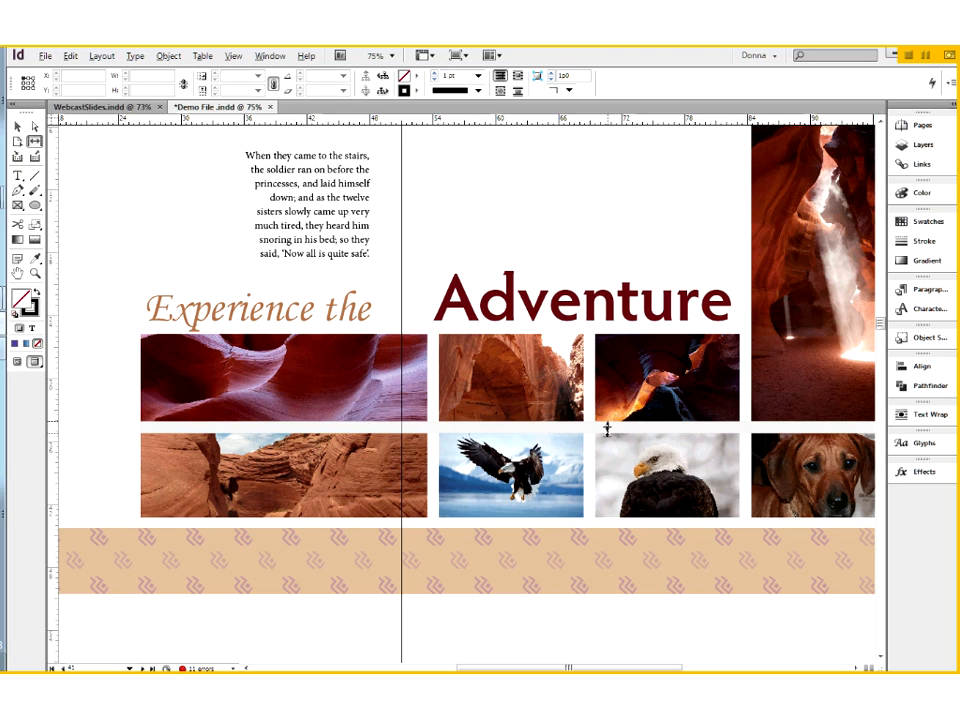
# - Move the 1p1.3 gap between the spread's two image rows down and back up, and undo the move
pyautogui.moveTo(607, 428); pyautogui.dragTo(607, 428)
pyautogui.moveTo(606, 427); pyautogui.dragTo(607, 454)
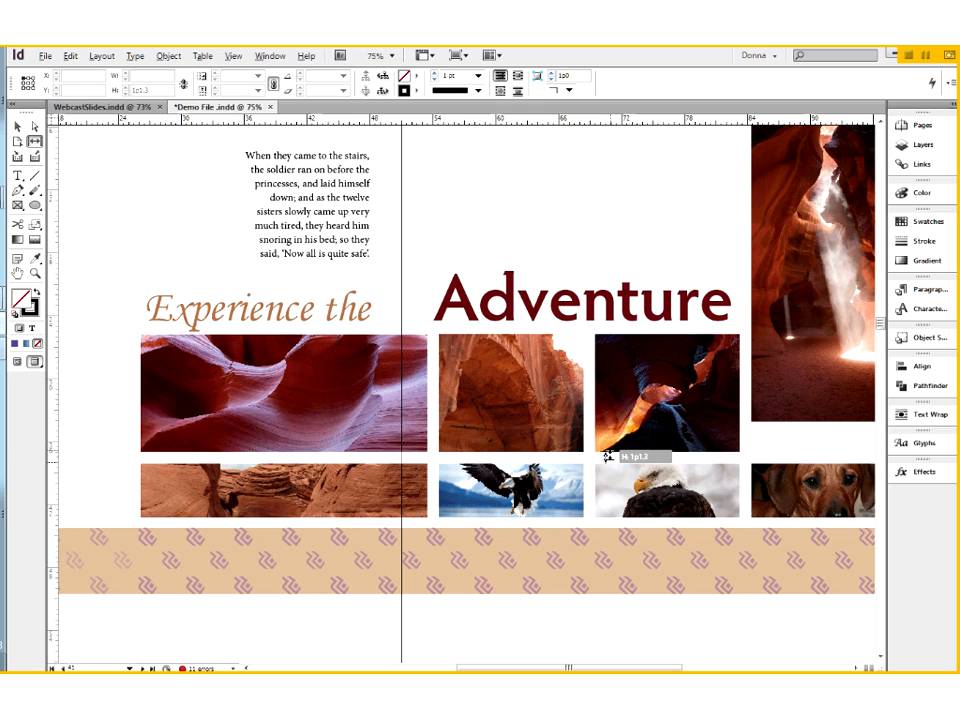
pyautogui.moveTo(608, 456); pyautogui.dragTo(610, 388)
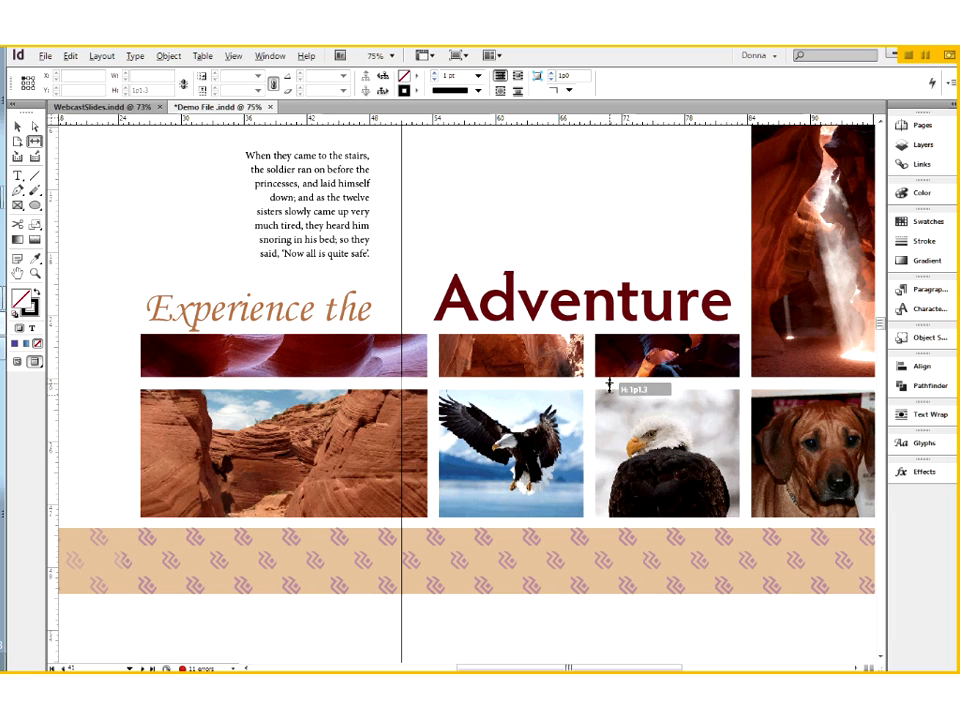
pyautogui.hotkey('ctrl', 'z')
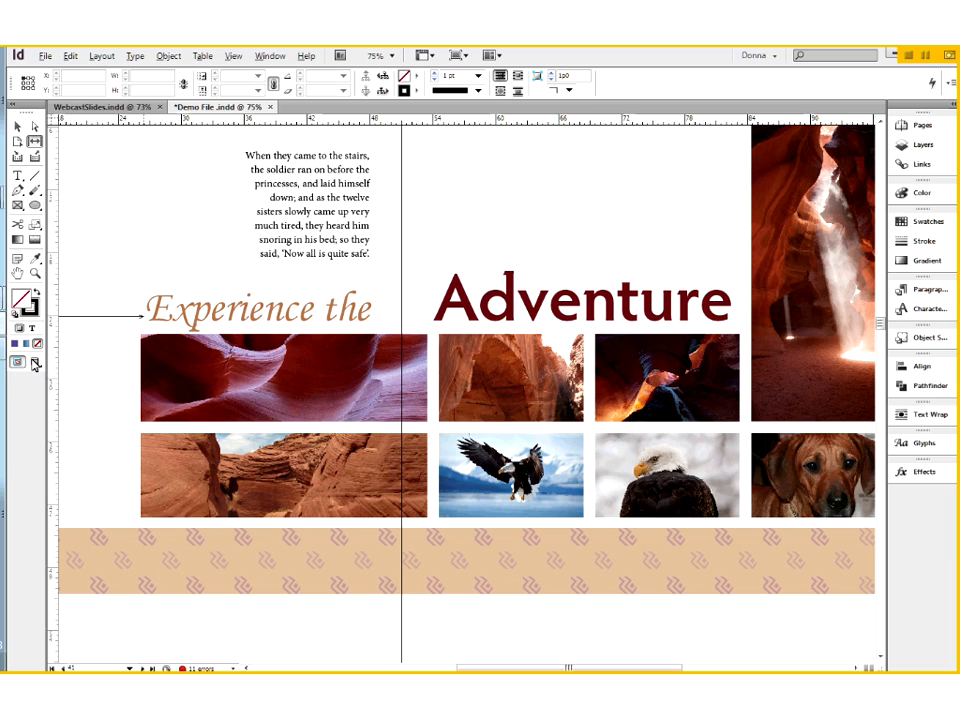
# - Show the frame edges and guides in Normal screen mode, and move the 1p3.9 gap beneath the Adventure heading upward
pyautogui.press('w')
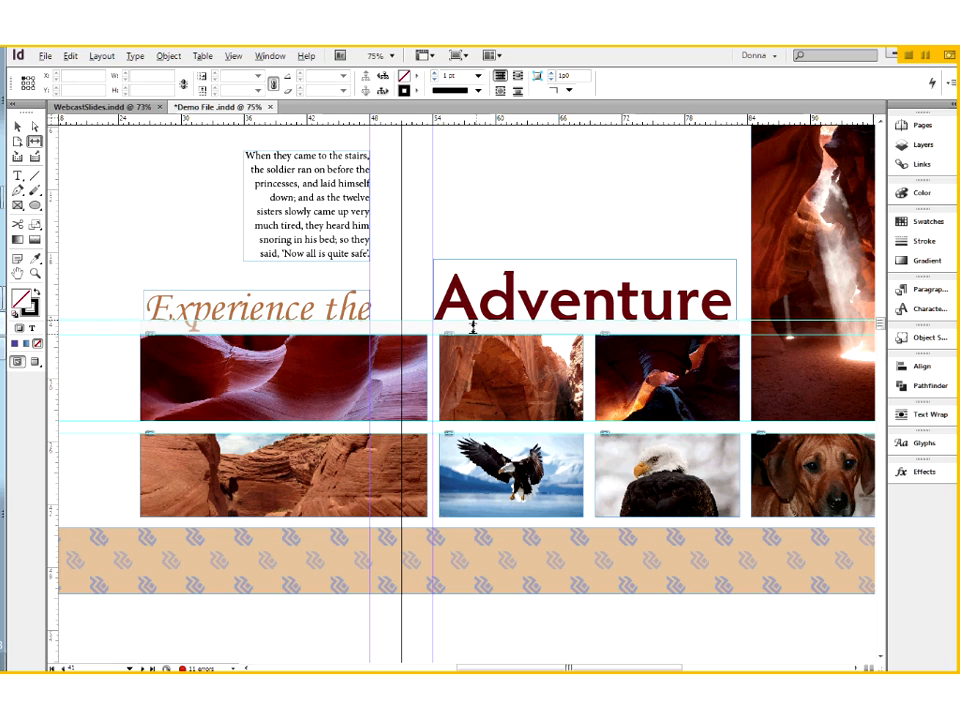
pyautogui.moveTo(473, 328); pyautogui.dragTo(470, 326)
pyautogui.moveTo(463, 325); pyautogui.dragTo(462, 325)
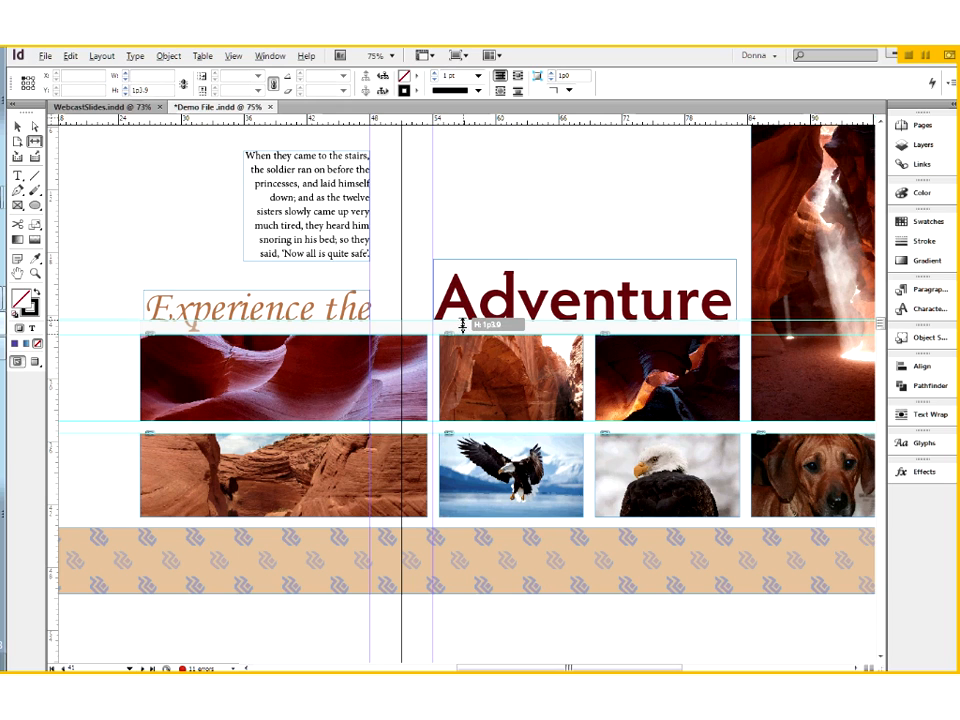
pyautogui.moveTo(463, 325)
pyautogui.mouseDown()
pyautogui.moveTo(466, 288)
pyautogui.moveTo(467, 300)
pyautogui.mouseUp()
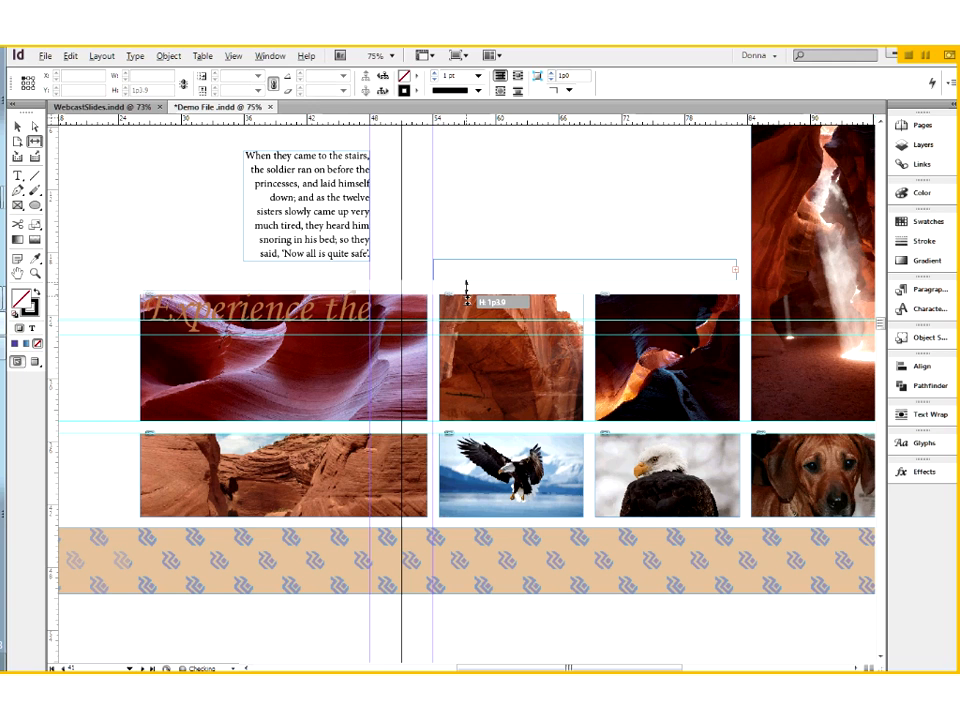
# - Move the 1p3.9 gap between the "Experience the" heading and the wide image below it upward, and undo the move
pyautogui.moveTo(466, 296); pyautogui.dragTo(320, 316)
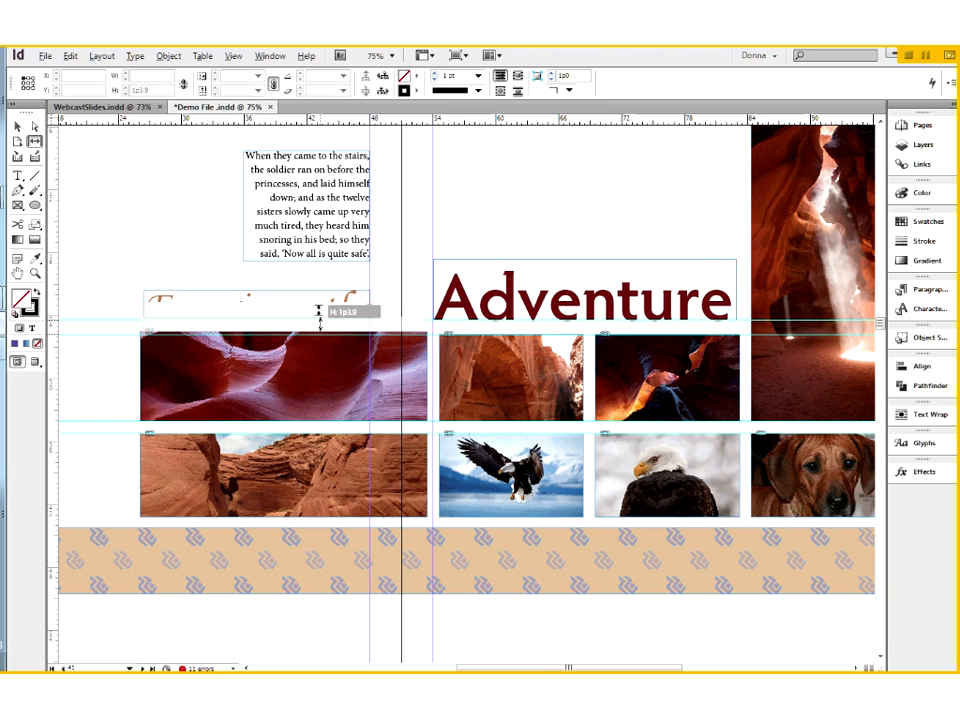
pyautogui.moveTo(320, 313); pyautogui.dragTo(312, 305)
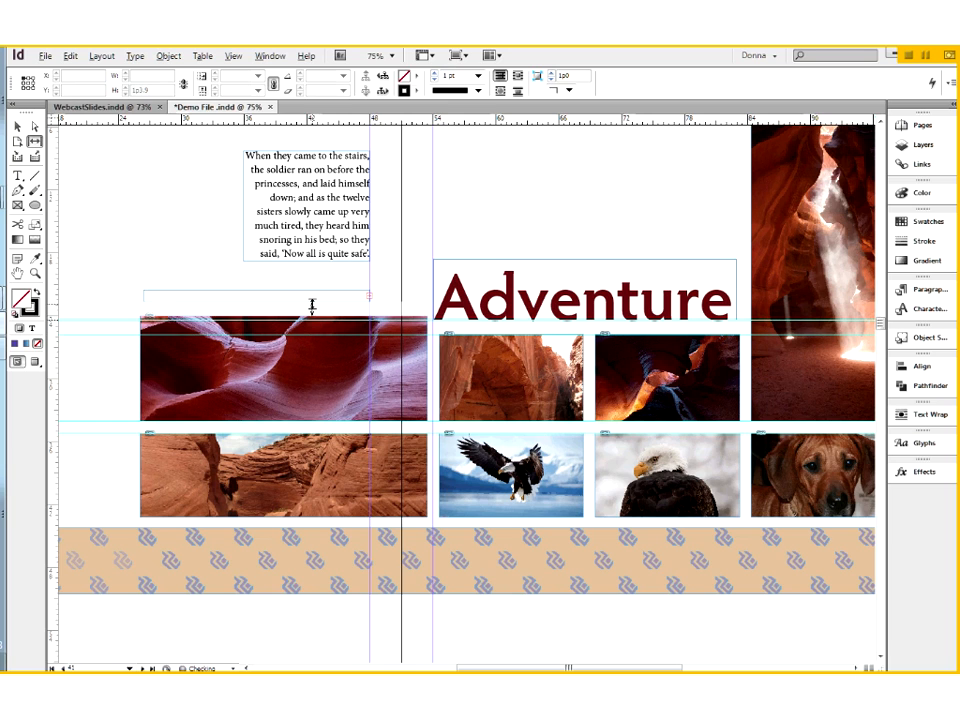
pyautogui.hotkey('ctrl', 'z')
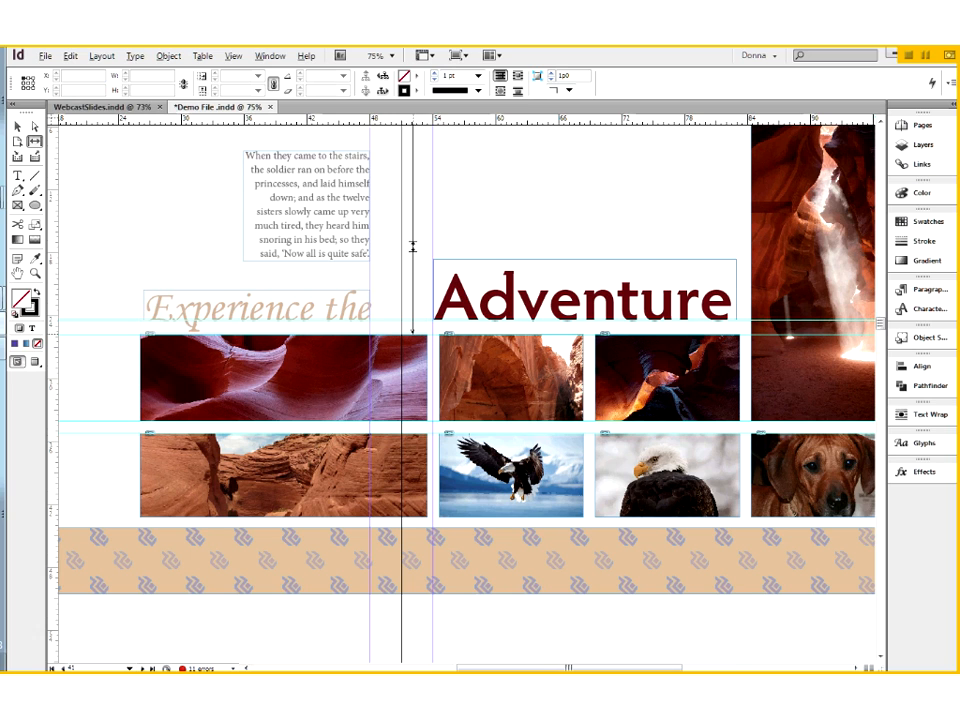
# - Extend the Adventure text frame upward by moving the gap between it and the page's top edge, and restore the frame
pyautogui.scroll(3, 565, 323)
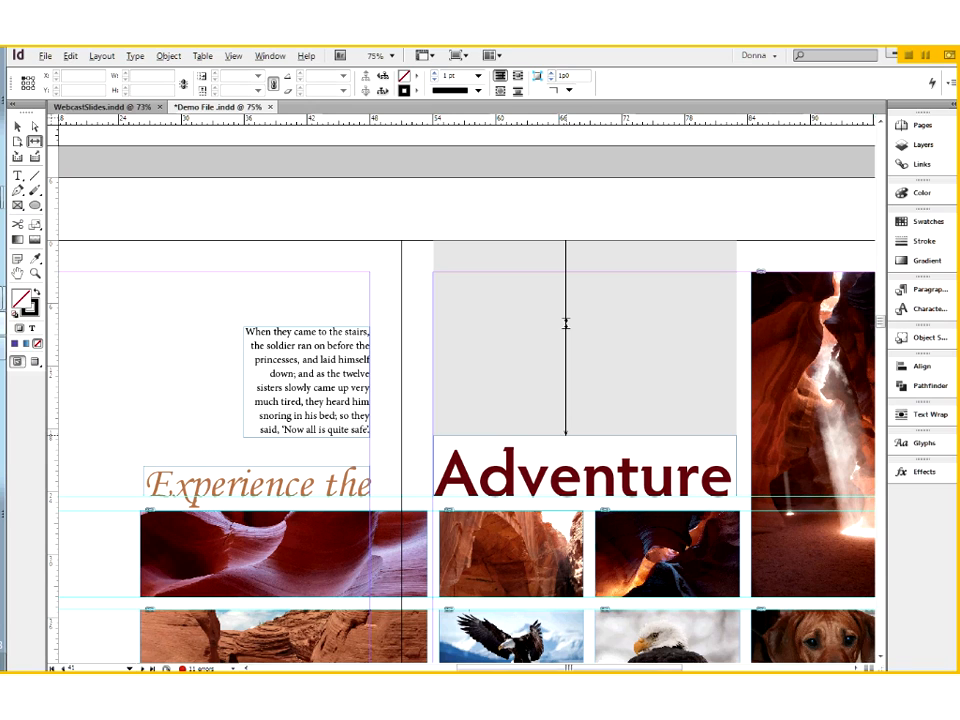
pyautogui.moveTo(565, 405); pyautogui.dragTo(565, 302)
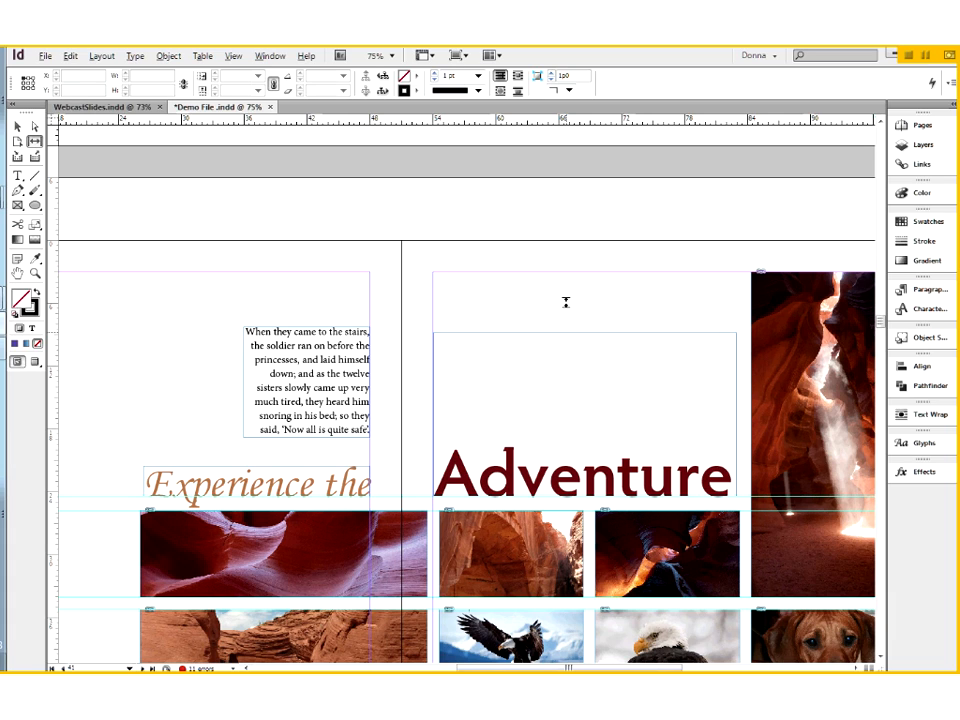
pyautogui.moveTo(566, 302); pyautogui.dragTo(450, 349)
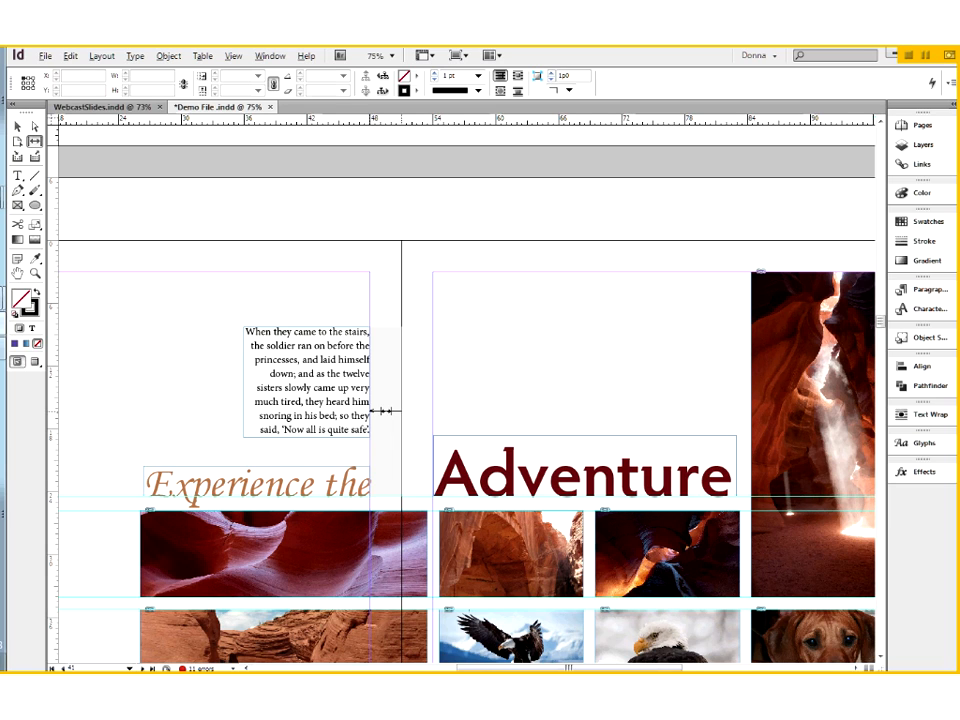
# - Move the gap between the left page's text frames and the spine leftward, and the gap above the story text upward, restoring both
pyautogui.moveTo(384, 410); pyautogui.dragTo(345, 421)
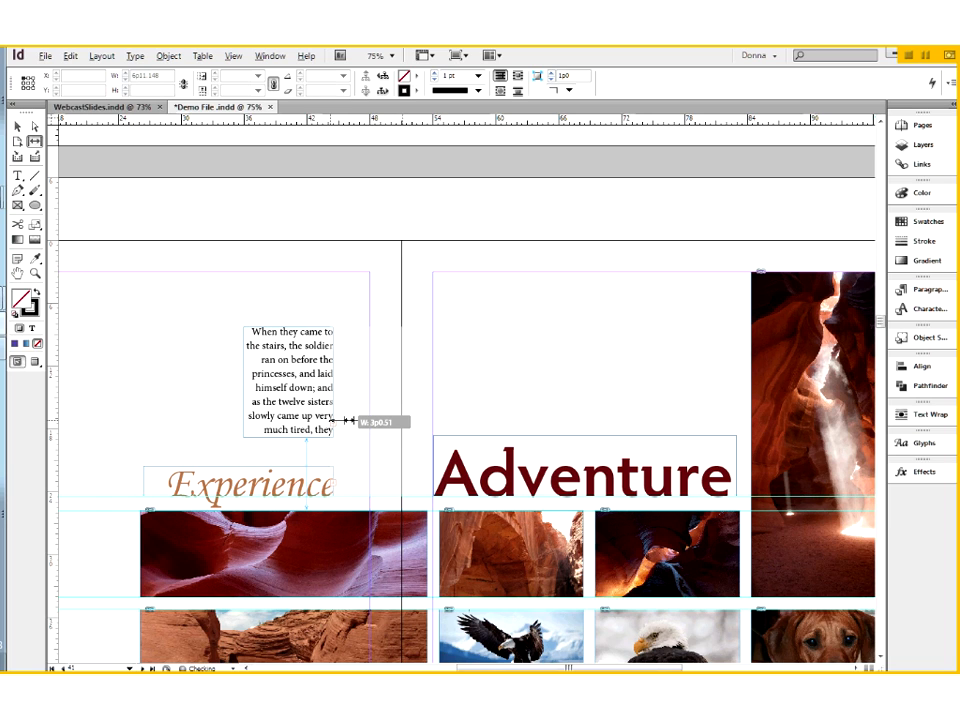
pyautogui.moveTo(345, 421); pyautogui.dragTo(386, 420)
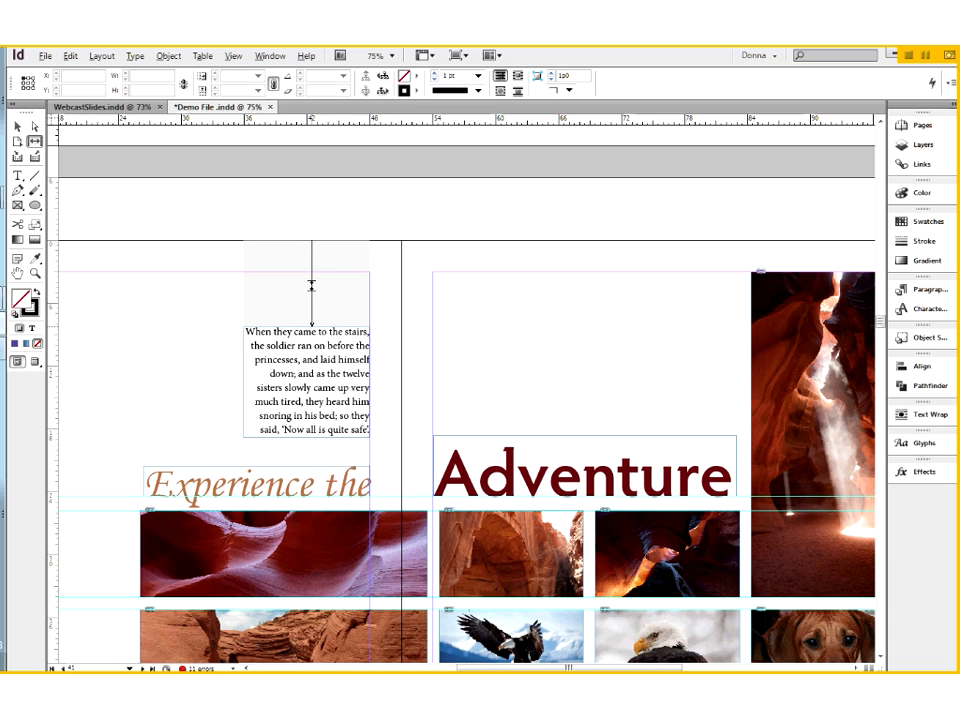
pyautogui.moveTo(311, 285); pyautogui.dragTo(307, 214)
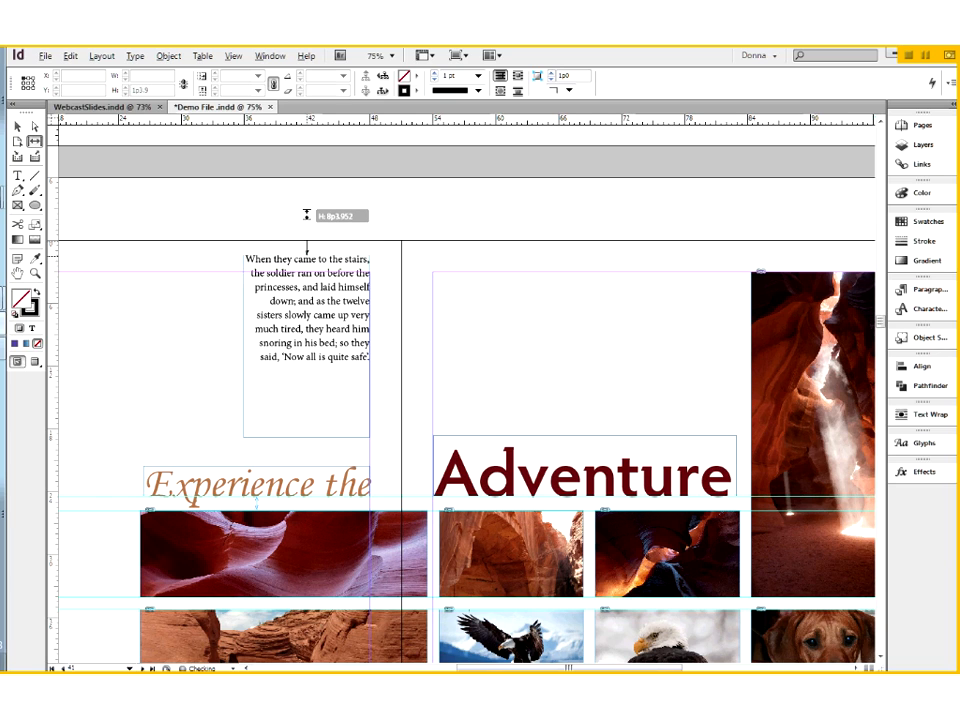
pyautogui.moveTo(307, 214); pyautogui.dragTo(313, 216)
pyautogui.hotkey('ctrl', 'z')
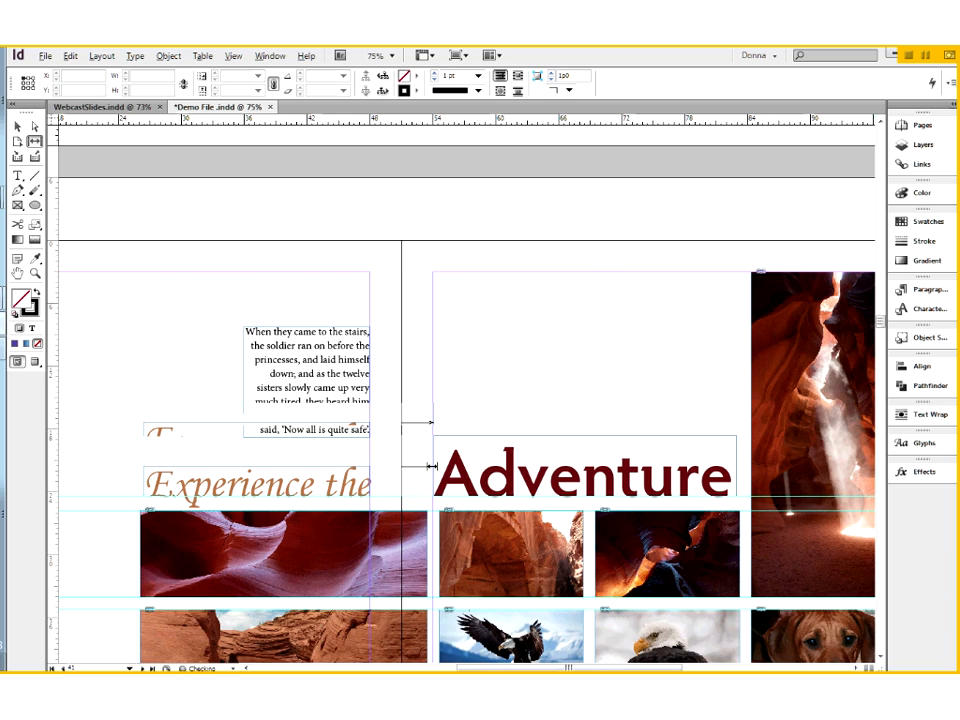
# - Move the gap between the two middle image columns leftward, and shift the Adventure frame's left edge rightward to align with the images below
pyautogui.scroll(-3, 432, 466)
pyautogui.moveTo(589, 430); pyautogui.dragTo(535, 425)
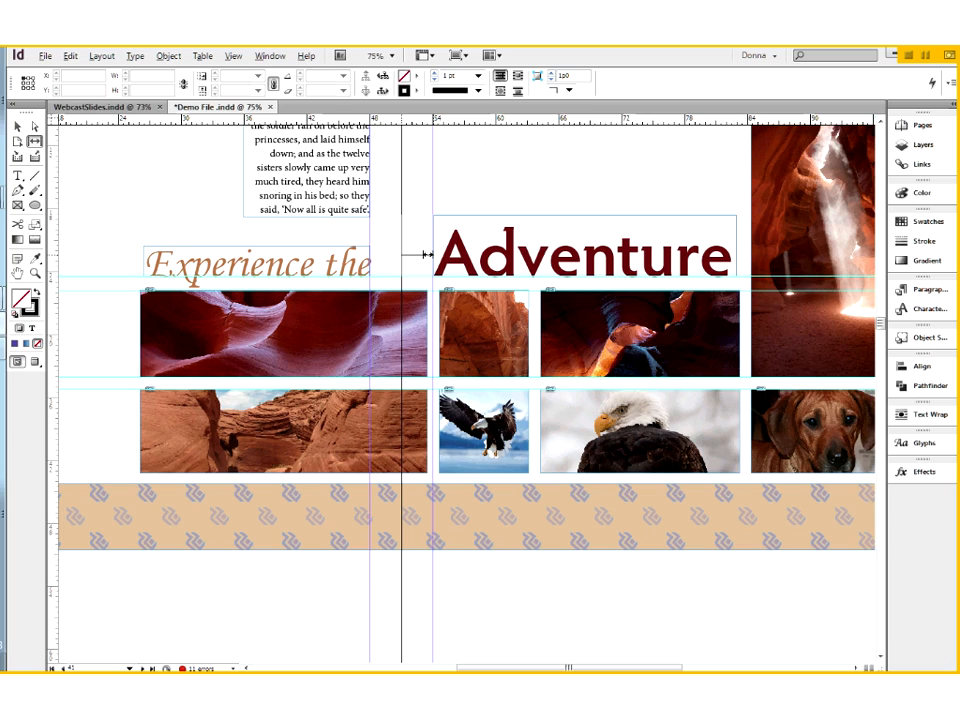
pyautogui.moveTo(426, 254); pyautogui.dragTo(436, 258)
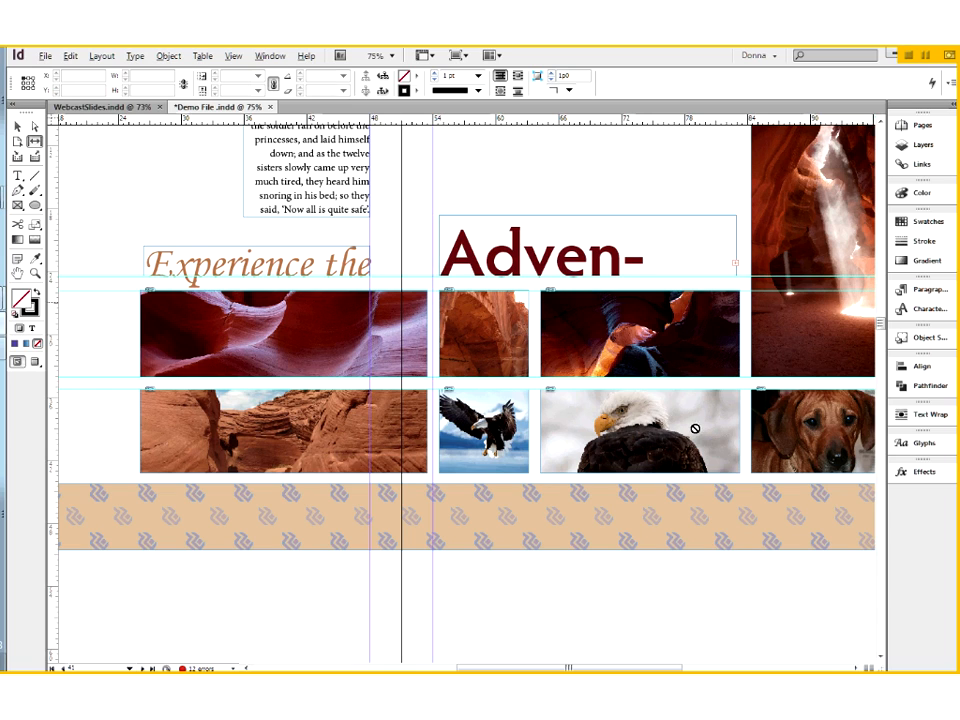
# - Move only the gap between the flying eagle and eagle head images rightward, leaving the row above alone
pyautogui.click(535, 423)
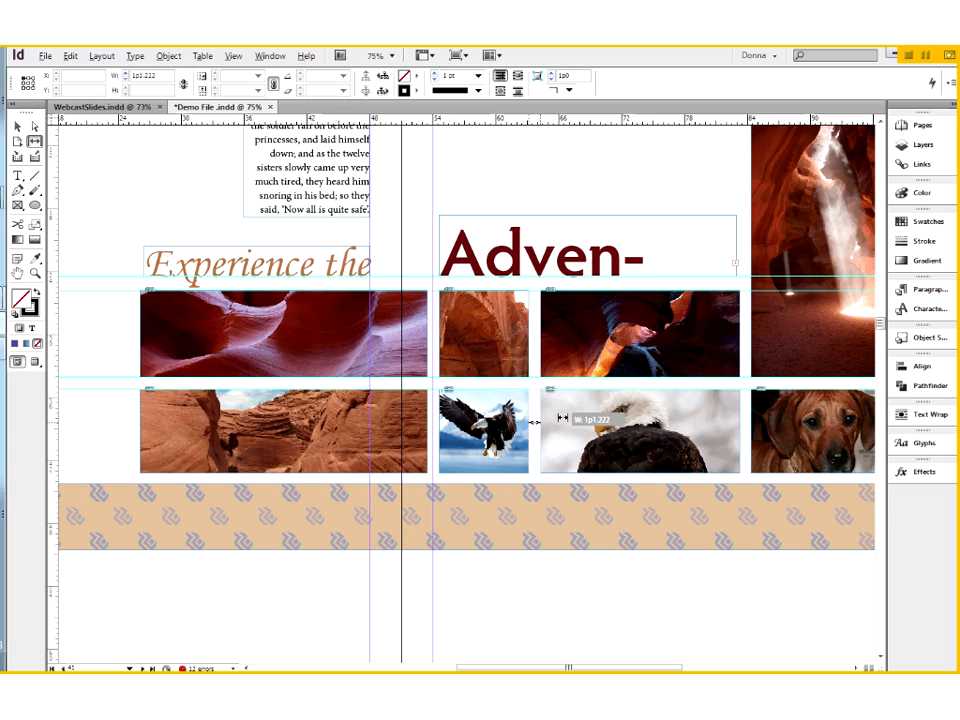
pyautogui.moveTo(535, 423); pyautogui.dragTo(617, 423)
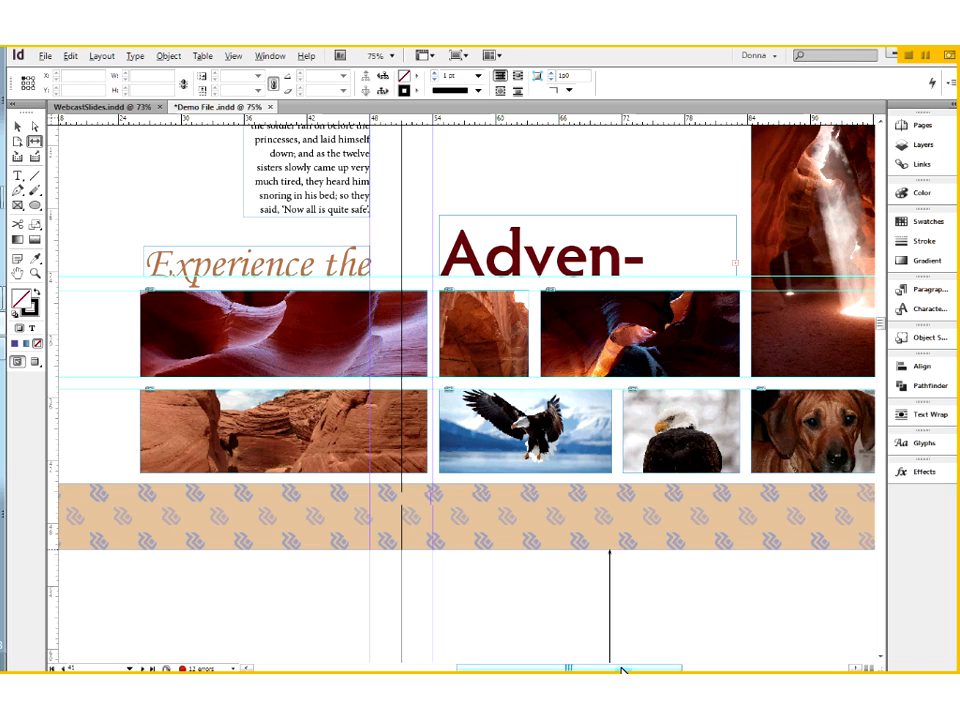
# - Move the gap between the lower image row and the patterned band downward, and return it to its original height
pyautogui.moveTo(622, 669); pyautogui.dragTo(654, 669)
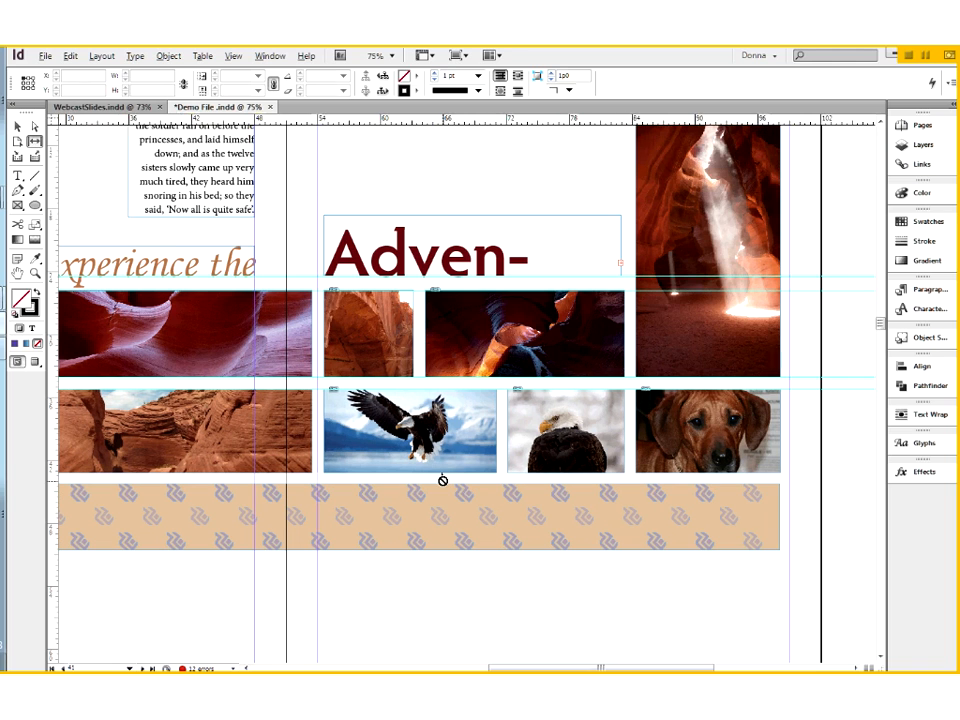
pyautogui.moveTo(443, 481); pyautogui.dragTo(444, 499)
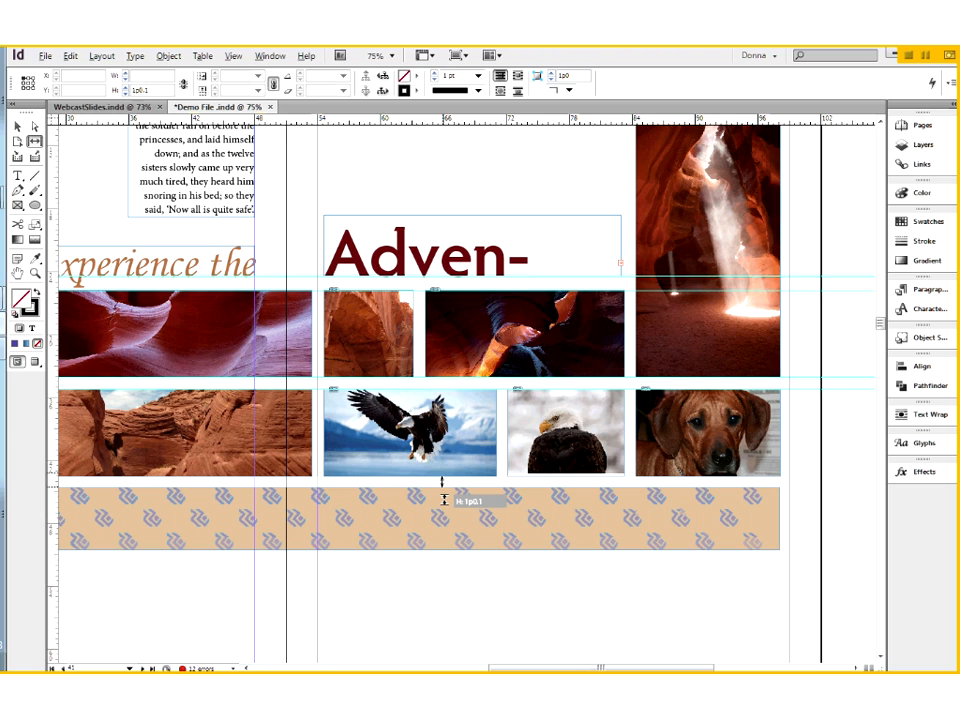
pyautogui.moveTo(444, 499); pyautogui.dragTo(447, 519)
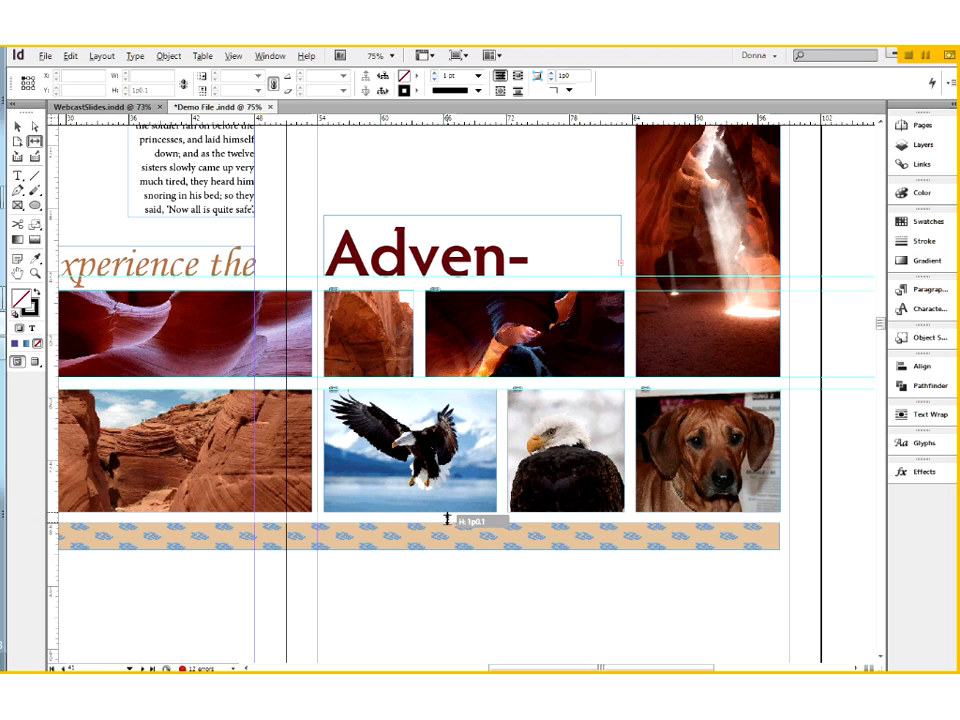
pyautogui.moveTo(447, 518); pyautogui.dragTo(450, 482)
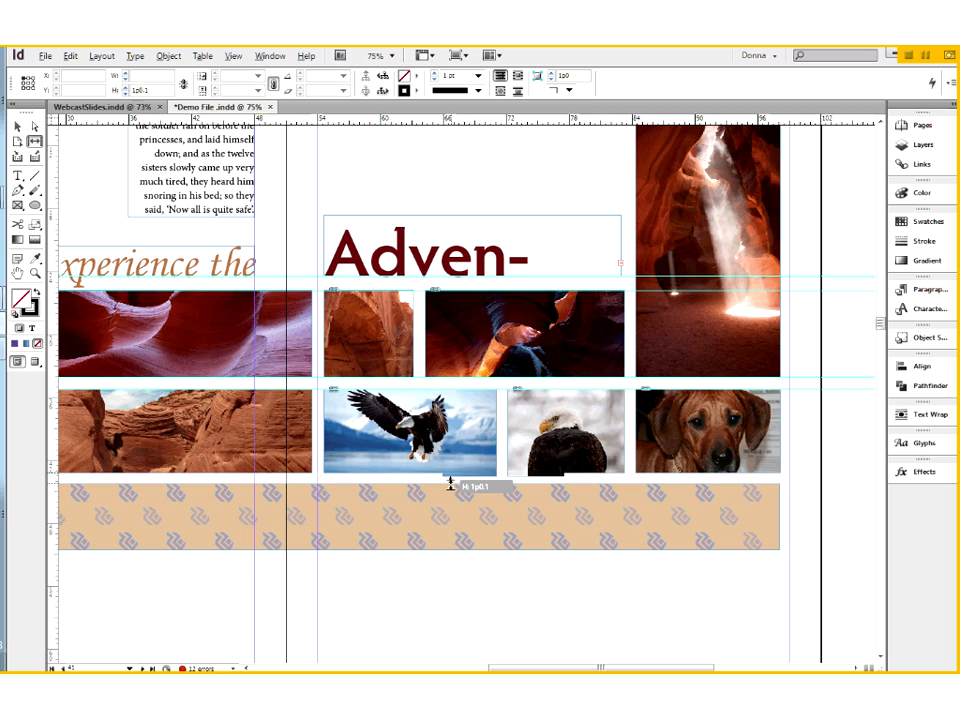
# - Widen the gap between the lower image row and the patterned band by resizing the objects on both sides
pyautogui.moveTo(450, 483); pyautogui.dragTo(454, 502)
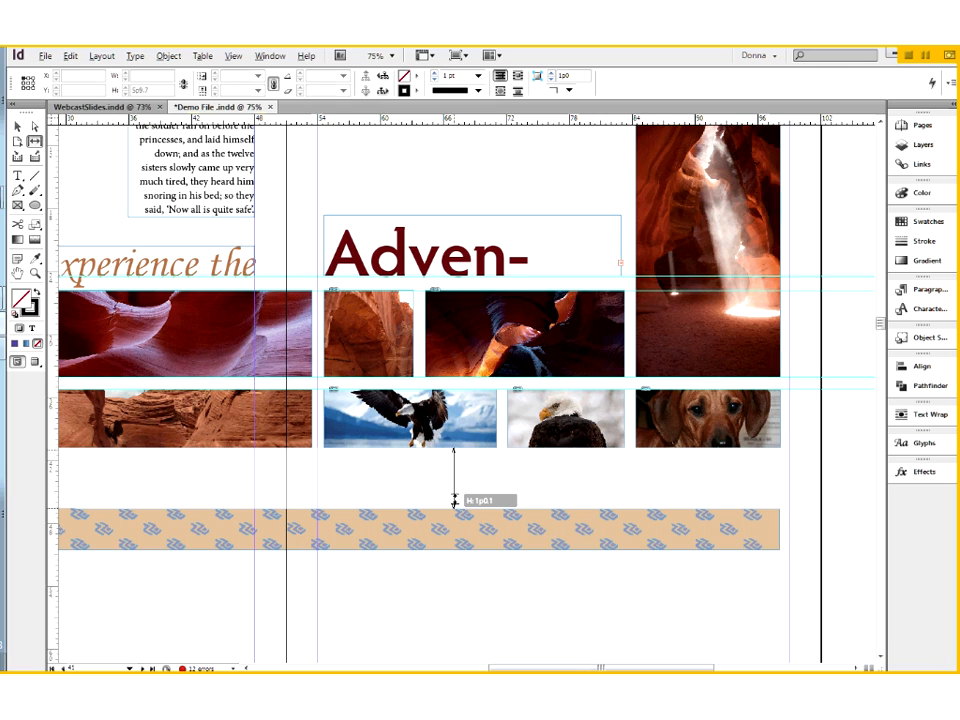
pyautogui.moveTo(455, 500); pyautogui.dragTo(455, 493)
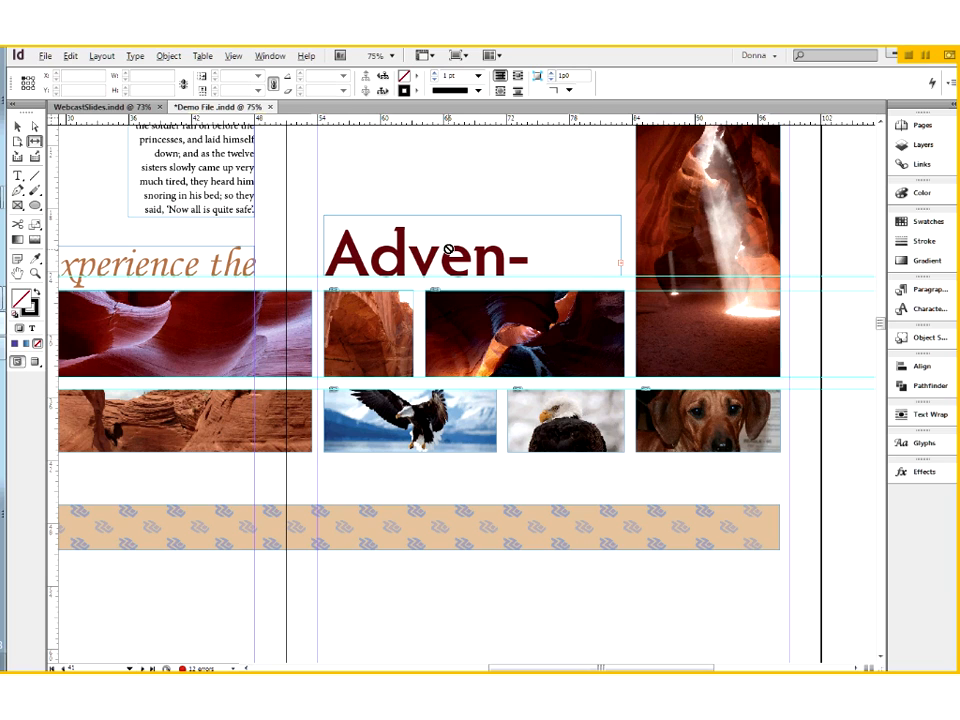
# - Set the tracking of the whole Adventure heading to -20 and deselect the text frame
pyautogui.press('t')
pyautogui.click(534, 260)
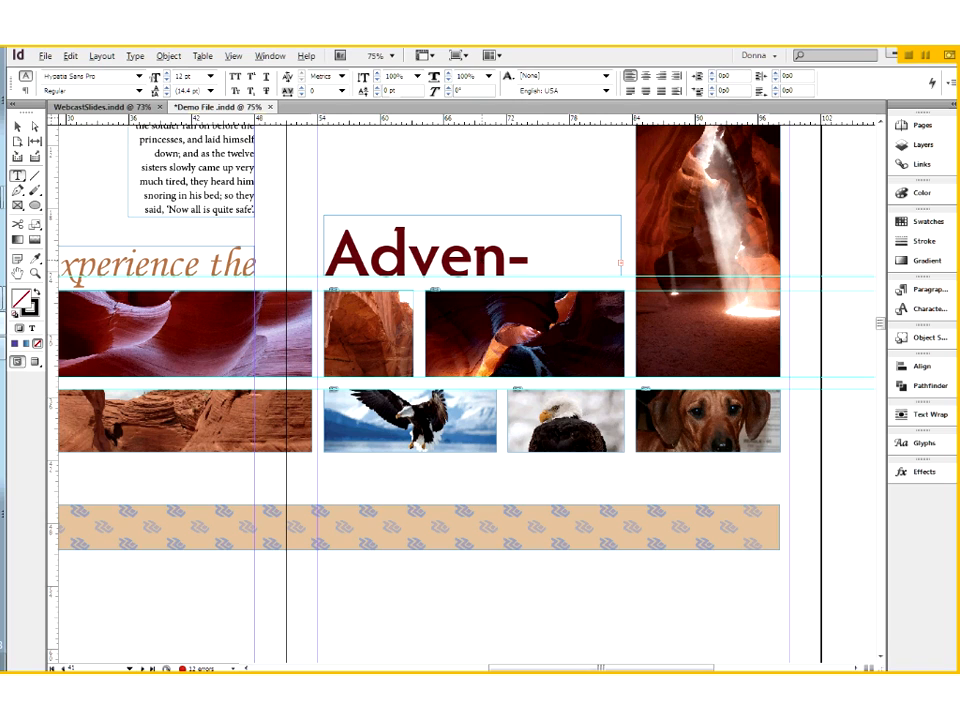
pyautogui.hotkey('ctrl', 'a')
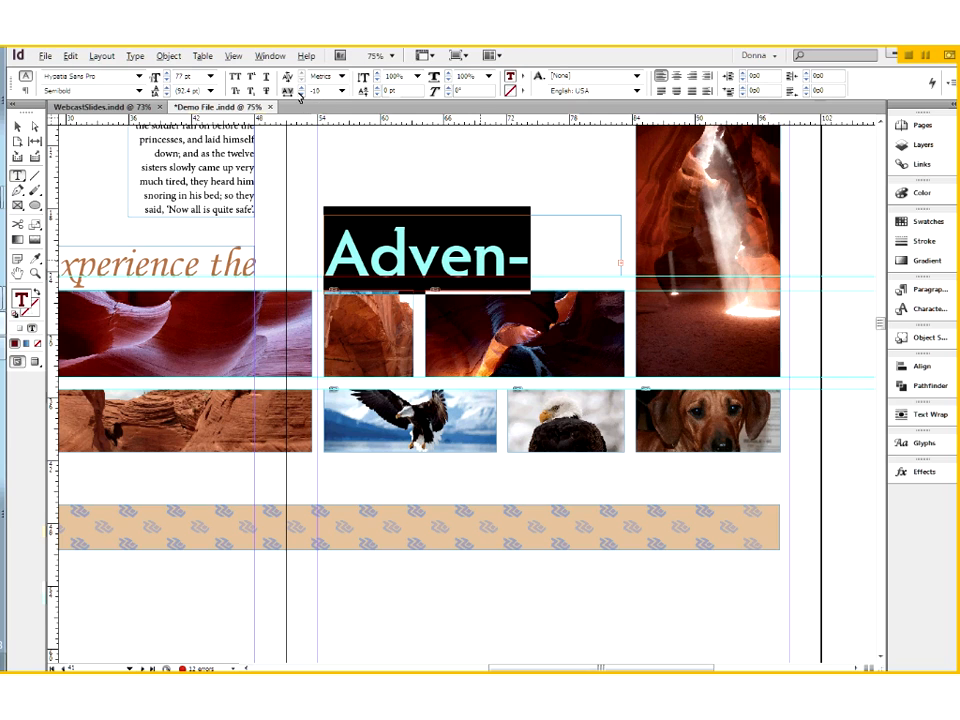
pyautogui.click(301, 94)
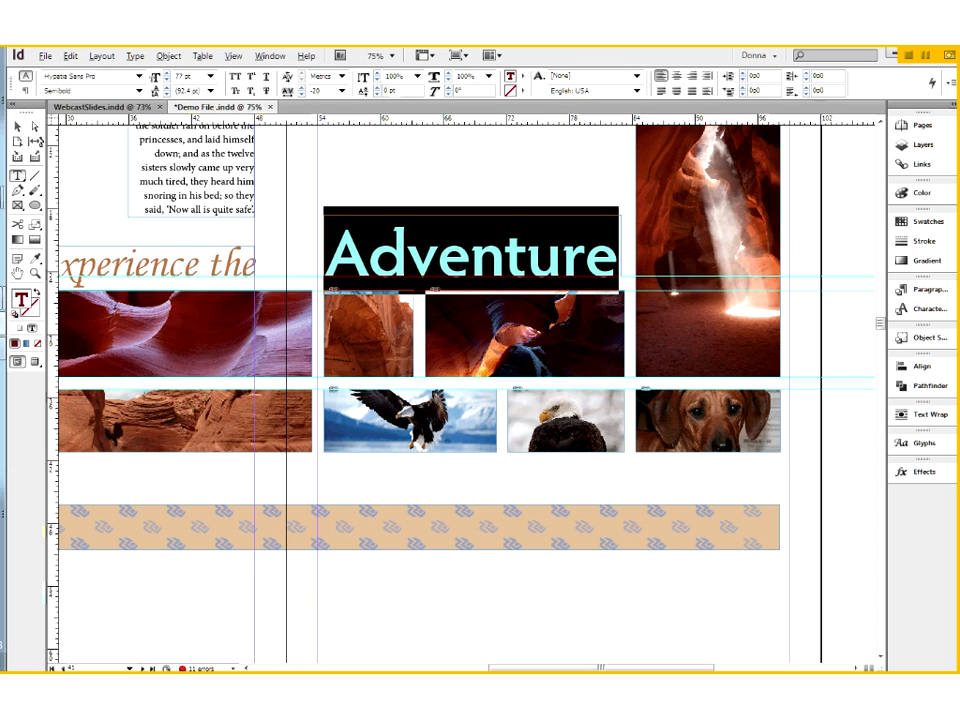
pyautogui.click(18, 127)
pyautogui.click(414, 206)
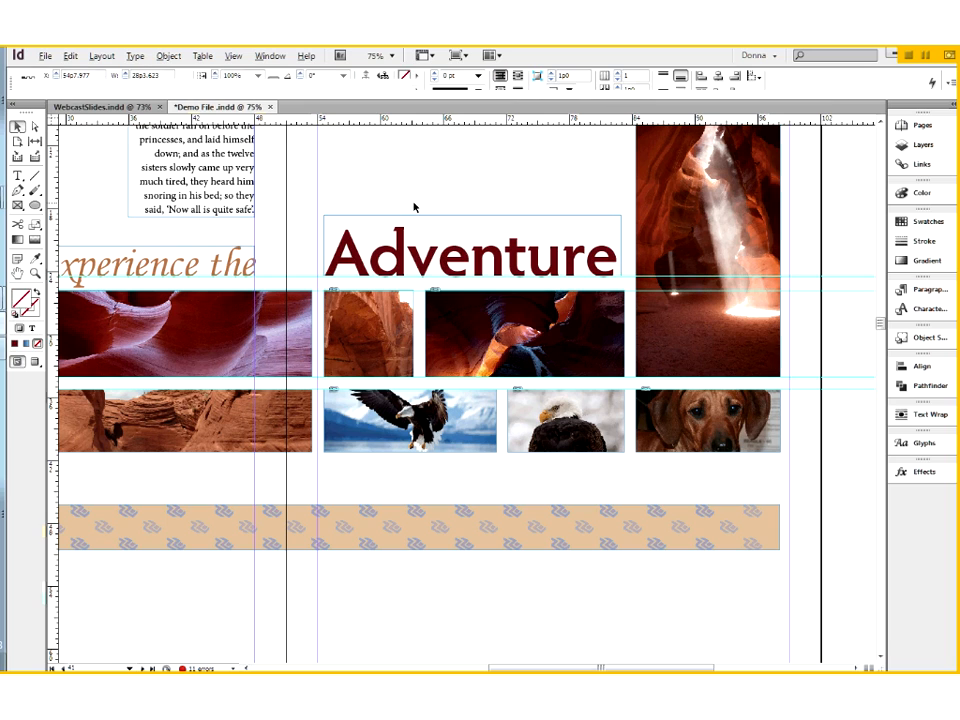
pyautogui.click(620, 270)
pyautogui.click(800, 349)
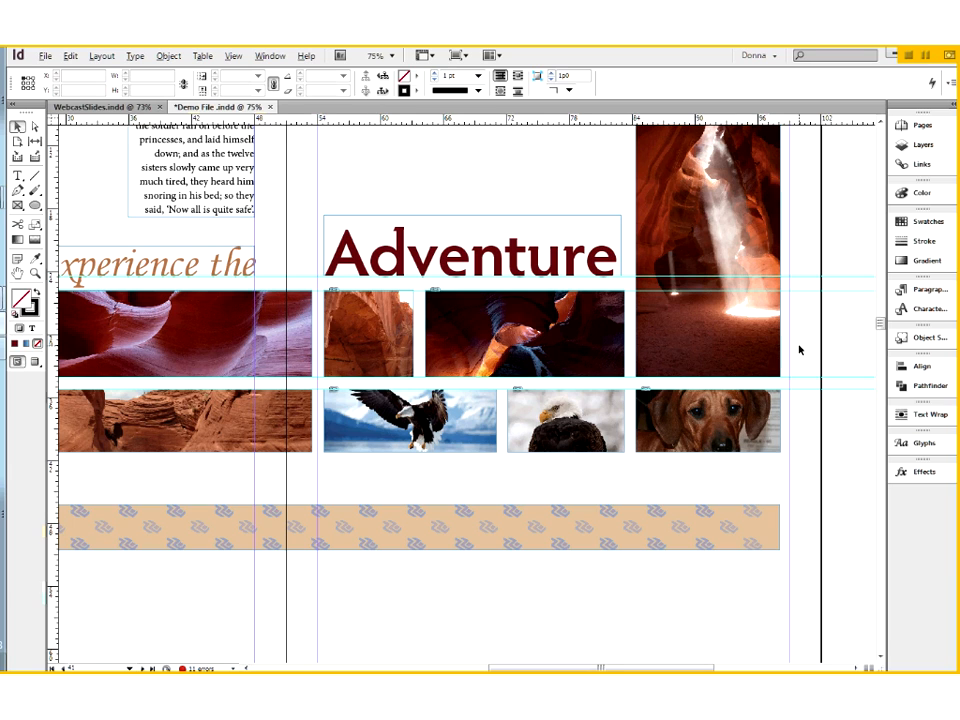
# - Select the wide canyon image below the Adventure heading and inspect its Auto-Fit setting
pyautogui.scroll(2, 800, 349)
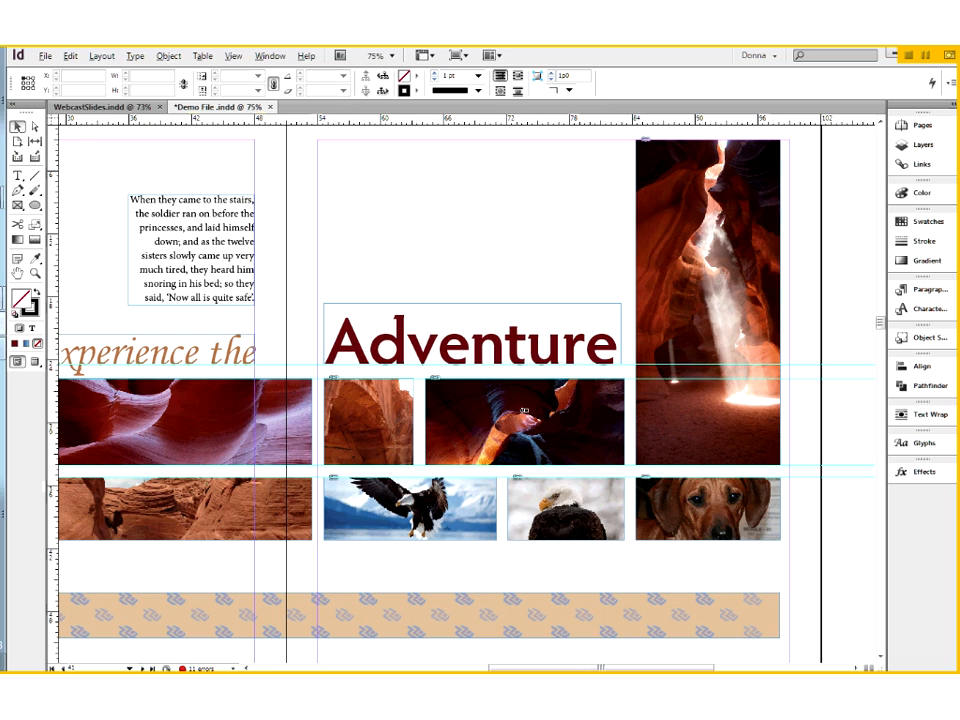
pyautogui.click(466, 411)
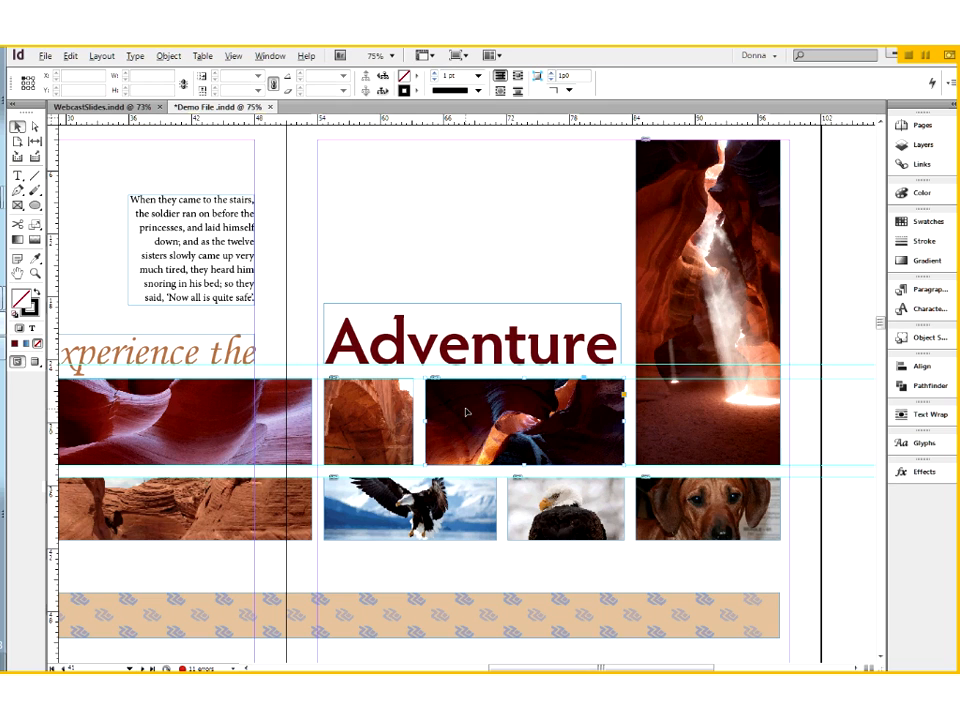
pyautogui.click(605, 90)
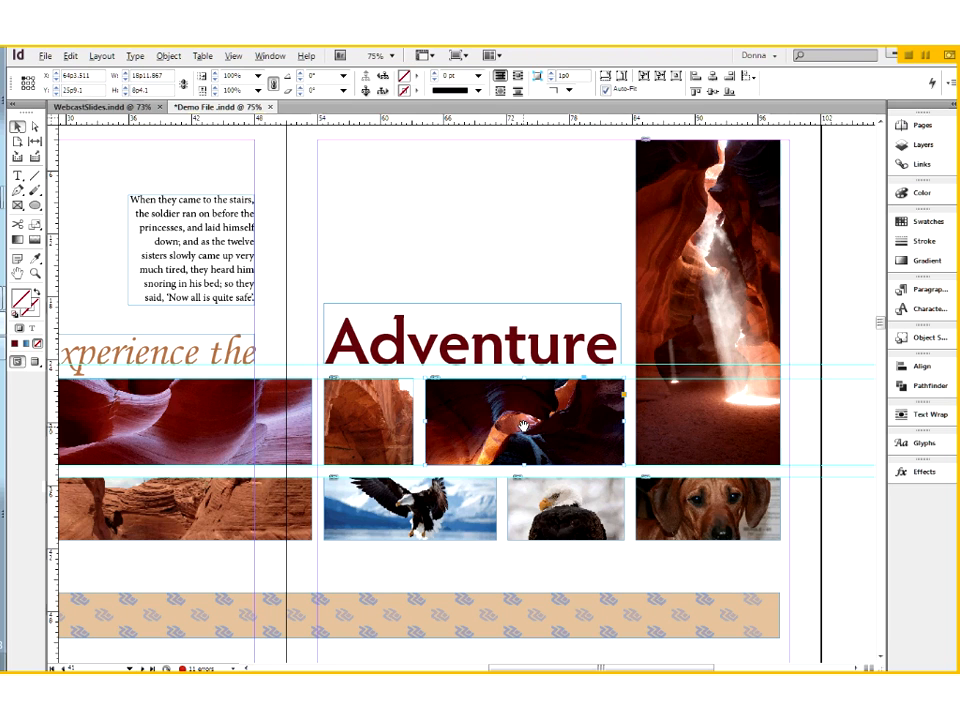
# - On the "Using the Gap Tool" page, move the gap between the river bend image and the canyon image beside it rightward
pyautogui.hotkey('alt', 'pageup')
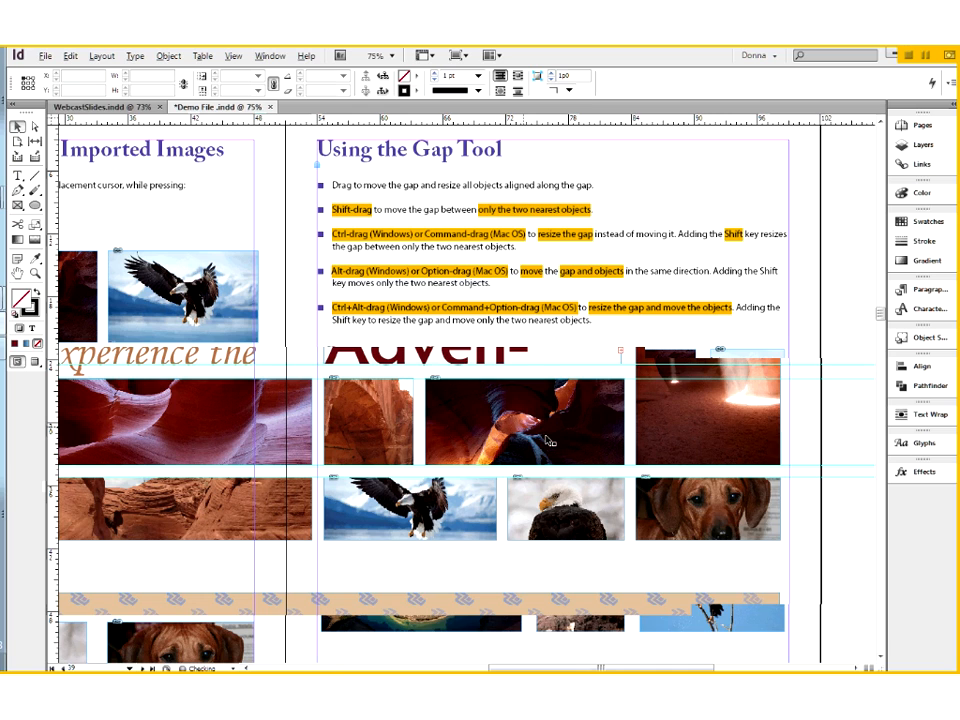
pyautogui.scroll(-2, 547, 440)
pyautogui.moveTo(306, 560); pyautogui.dragTo(730, 330)
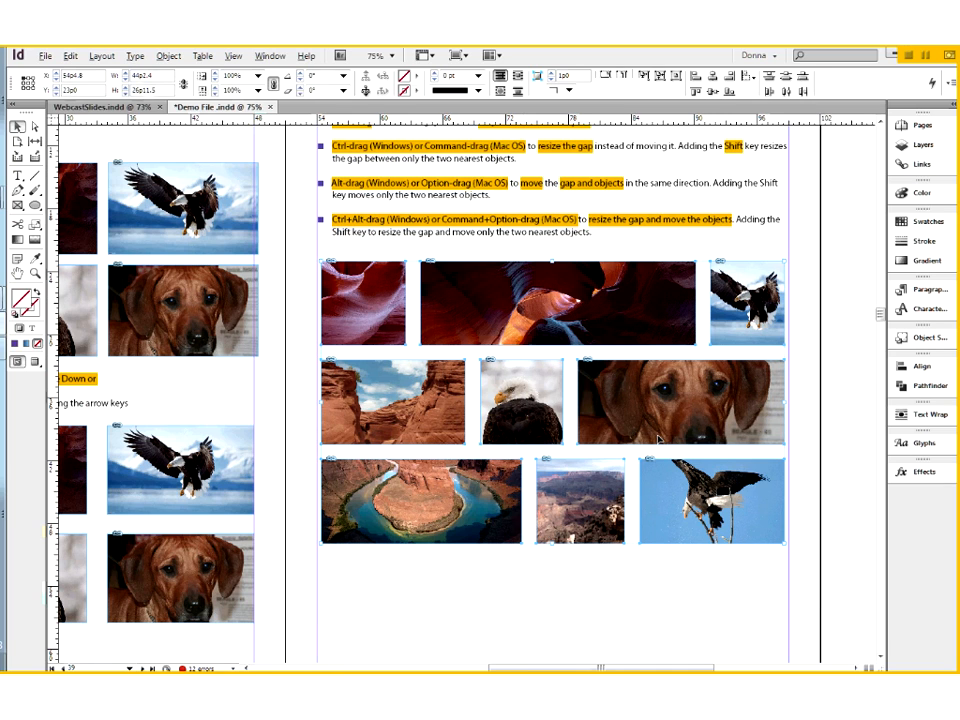
pyautogui.click(105, 214)
pyautogui.click(36, 144)
pyautogui.click(36, 144)
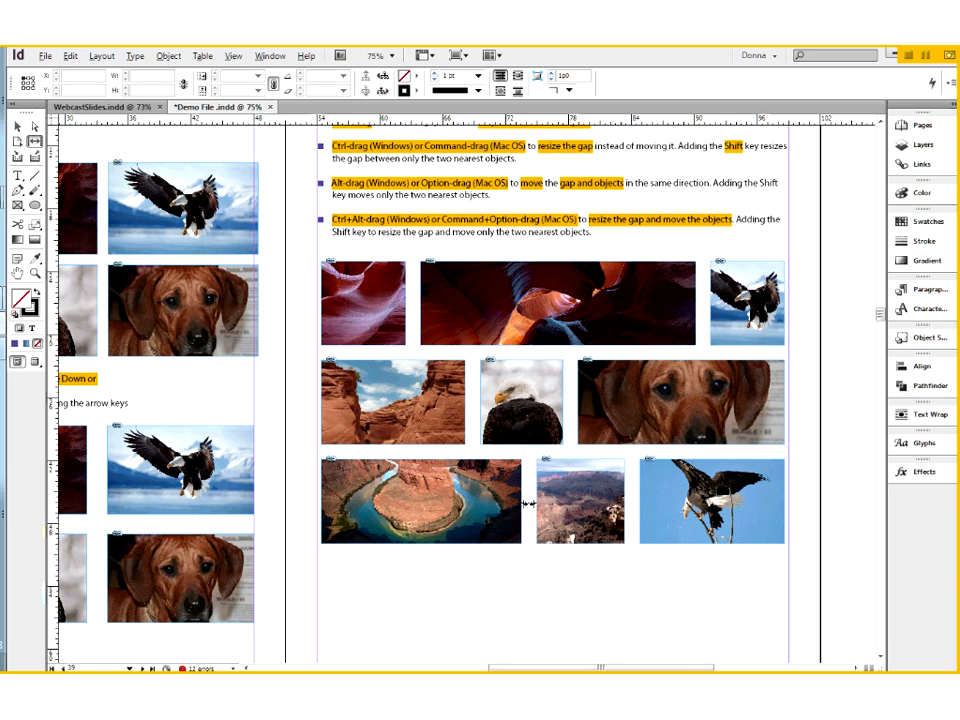
pyautogui.moveTo(529, 503); pyautogui.dragTo(556, 503)
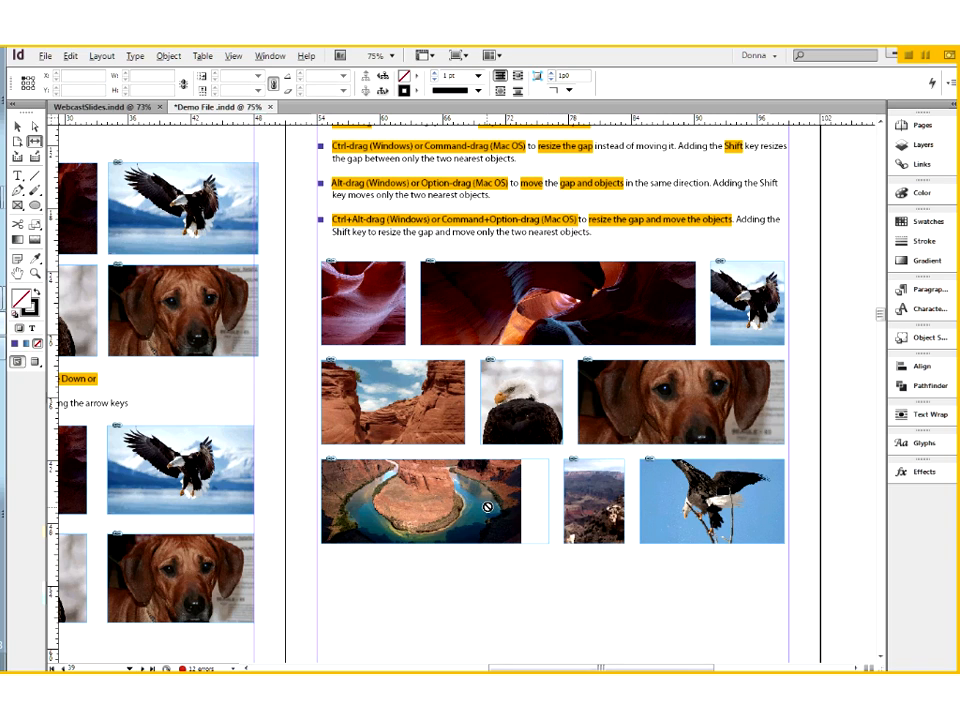
# - Fill the widened river bend image frame proportionally with its content
pyautogui.click(15, 125)
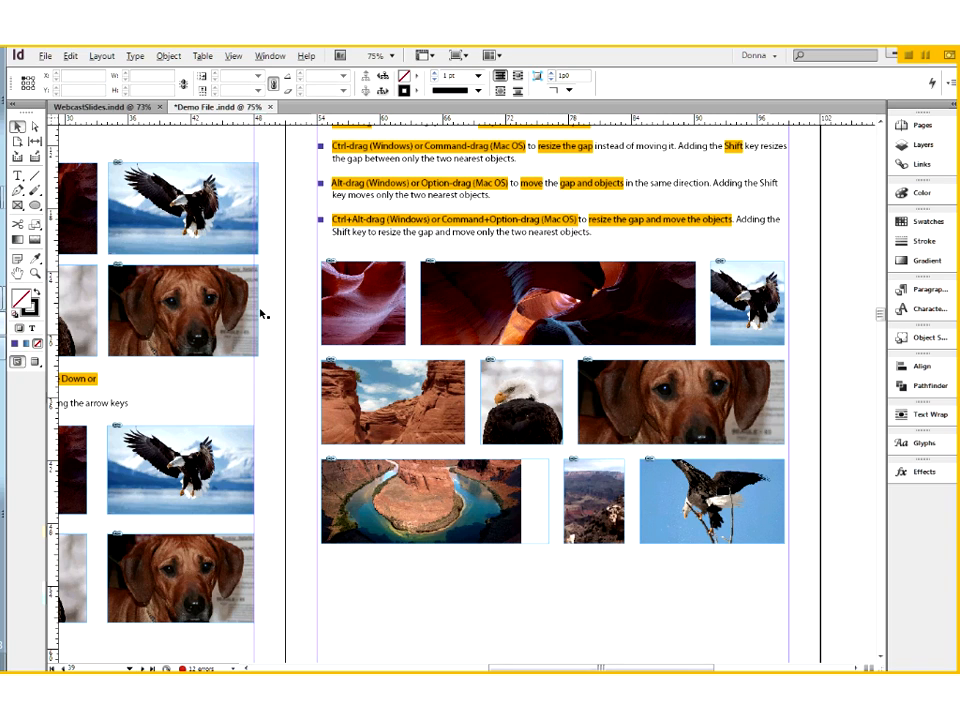
pyautogui.click(488, 522)
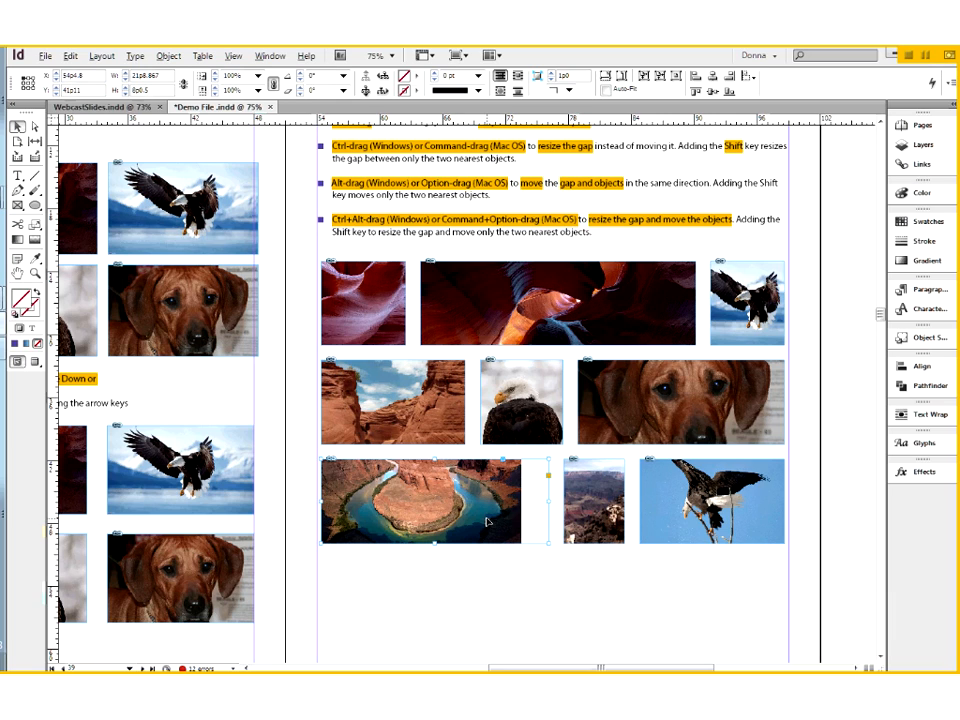
pyautogui.click(606, 77)
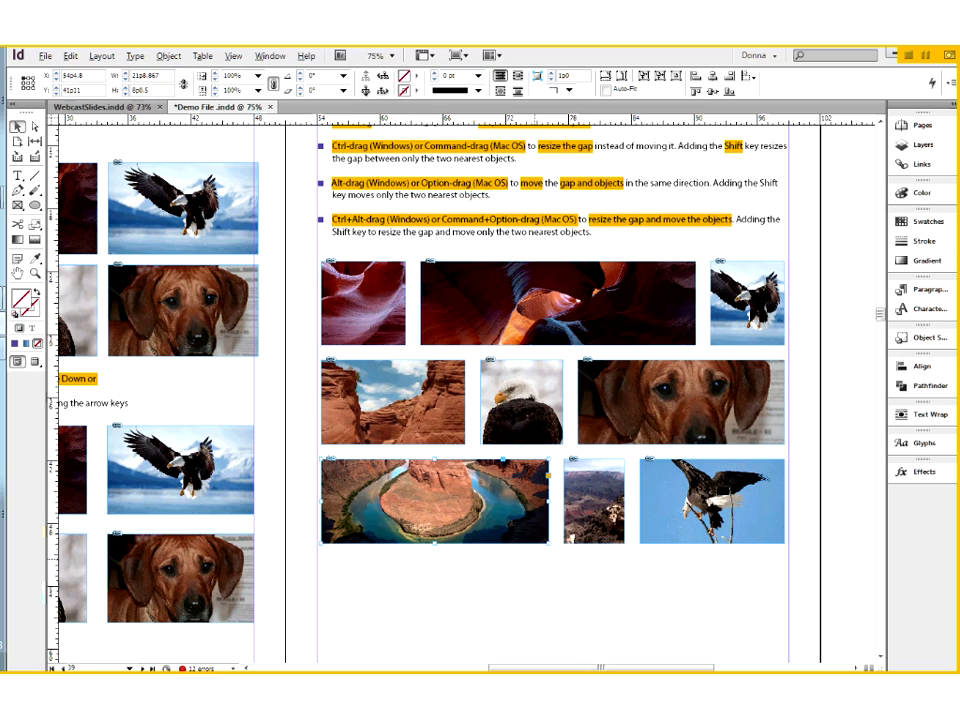
# - Move the gap between the red rock and eagle head images leftward, and the gap before the top row's flying eagle leftward
pyautogui.click(34, 141)
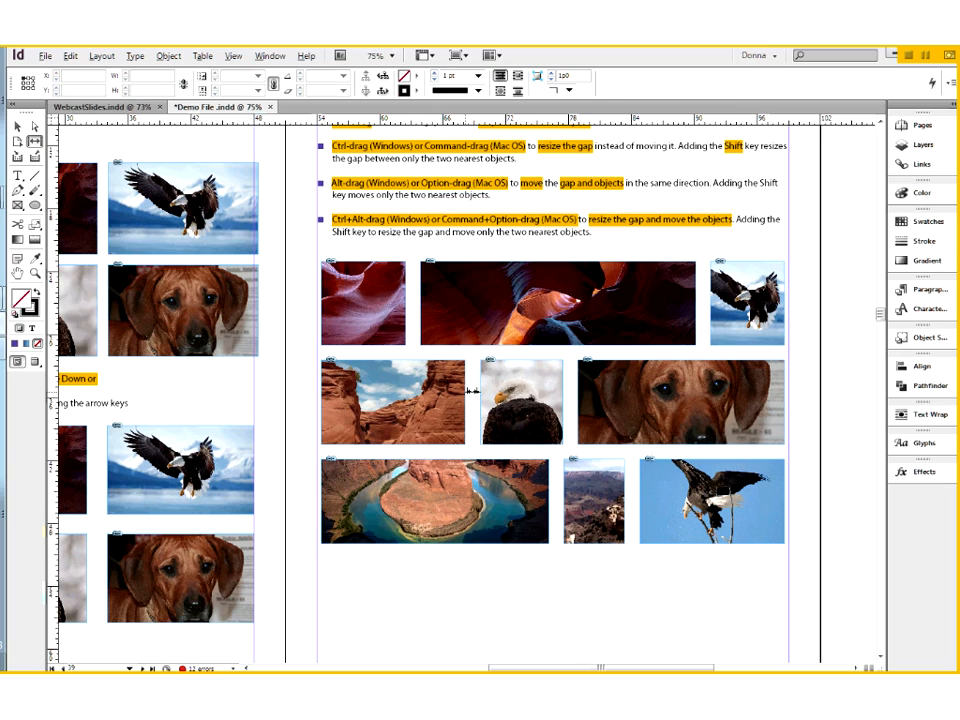
pyautogui.moveTo(472, 392); pyautogui.dragTo(411, 393)
pyautogui.moveTo(705, 321); pyautogui.dragTo(617, 327)
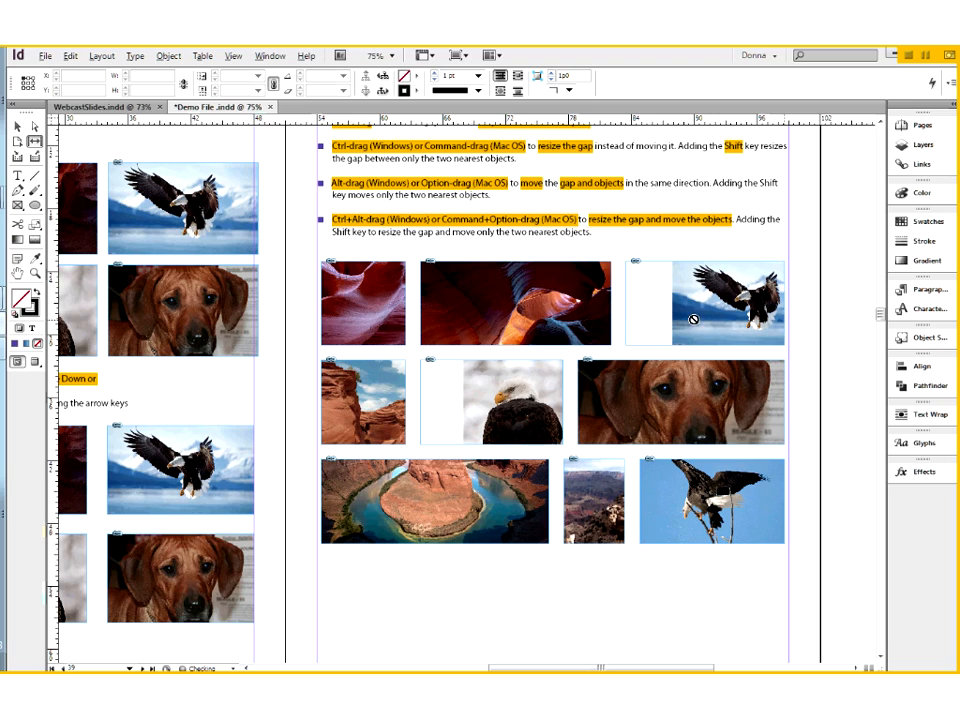